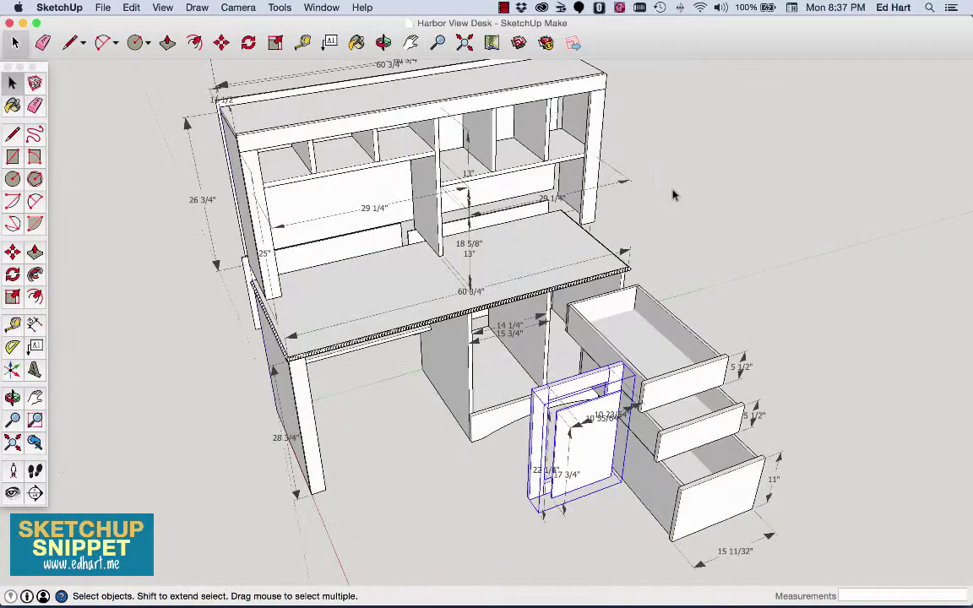
- Zoom in on the Harbor View Desk's door
{"action": "scroll", "coordinate": [580, 459], "scroll_direction": "up", "scroll_amount": 10}
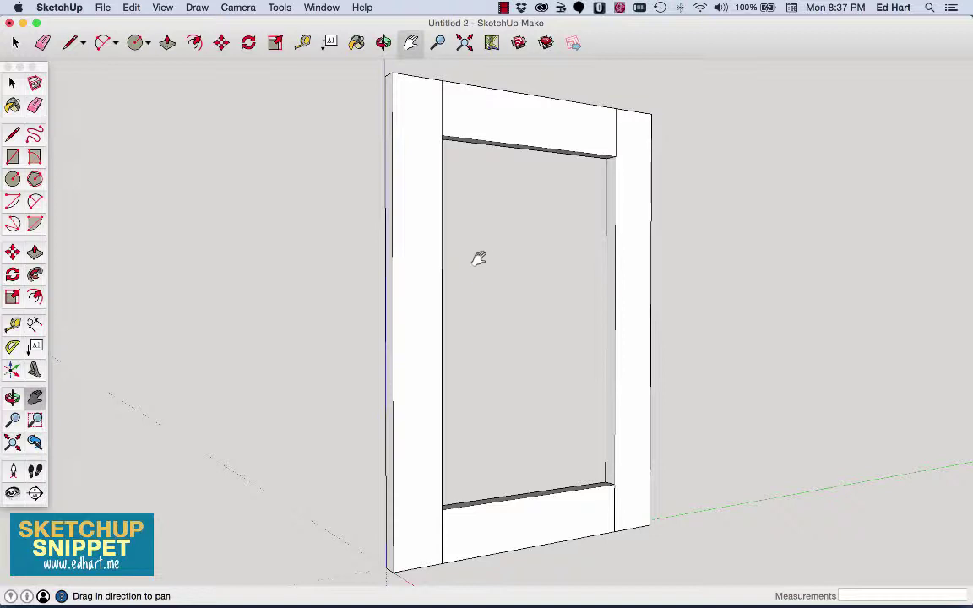
{"action": "left_click", "coordinate": [161, 8]}
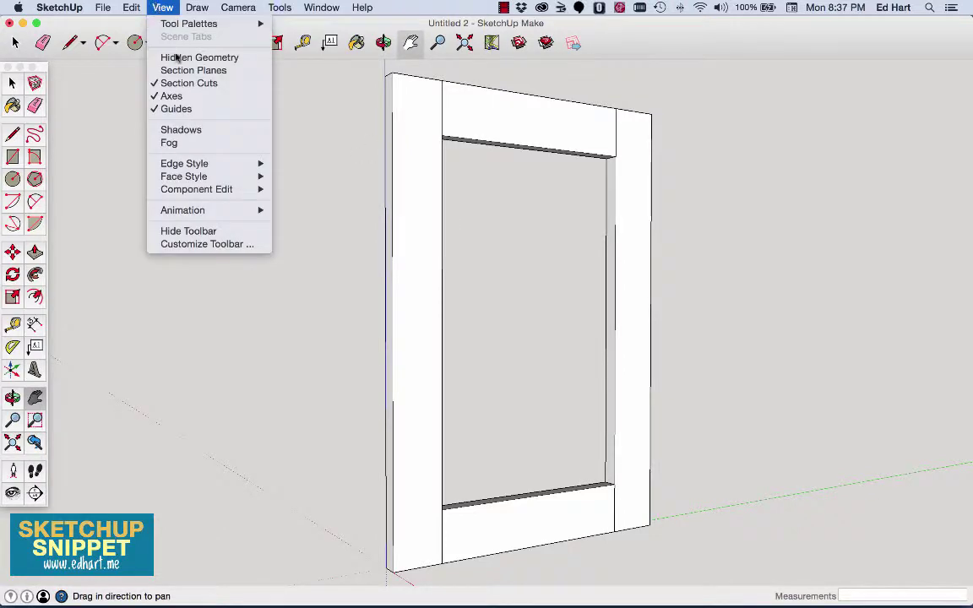
{"action": "left_click", "coordinate": [178, 57]}
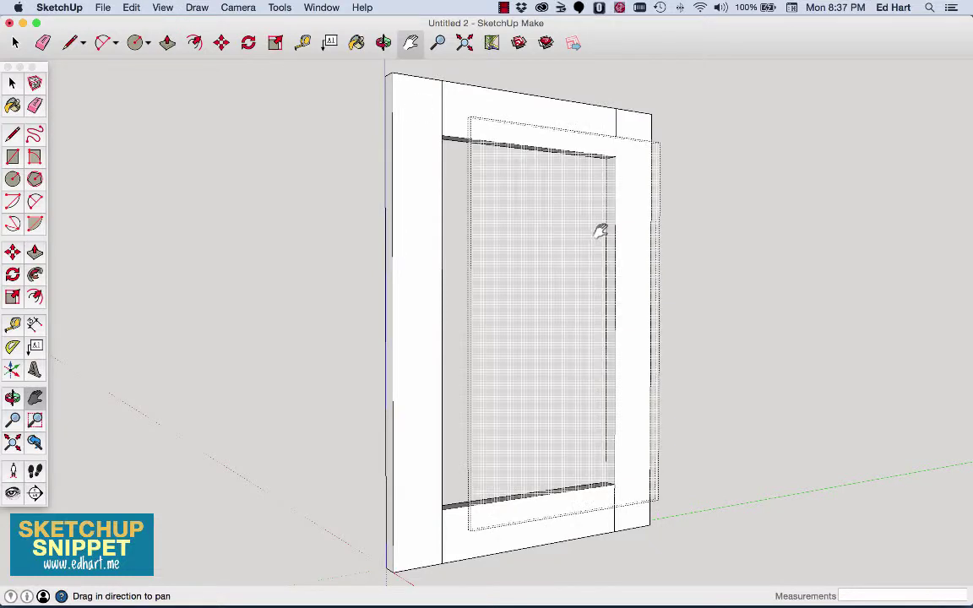
{"action": "left_click", "coordinate": [163, 8]}
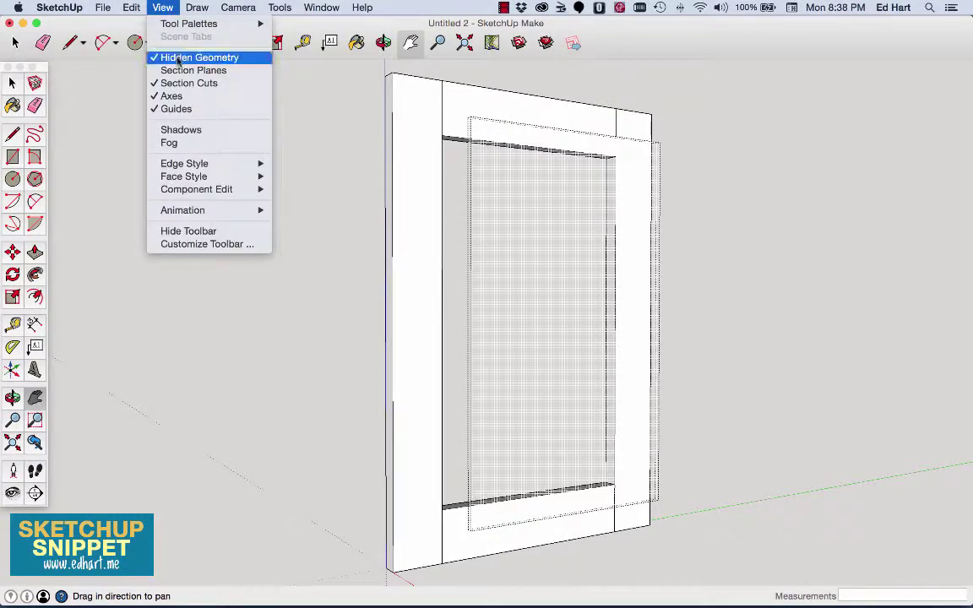
{"action": "left_click", "coordinate": [182, 57]}
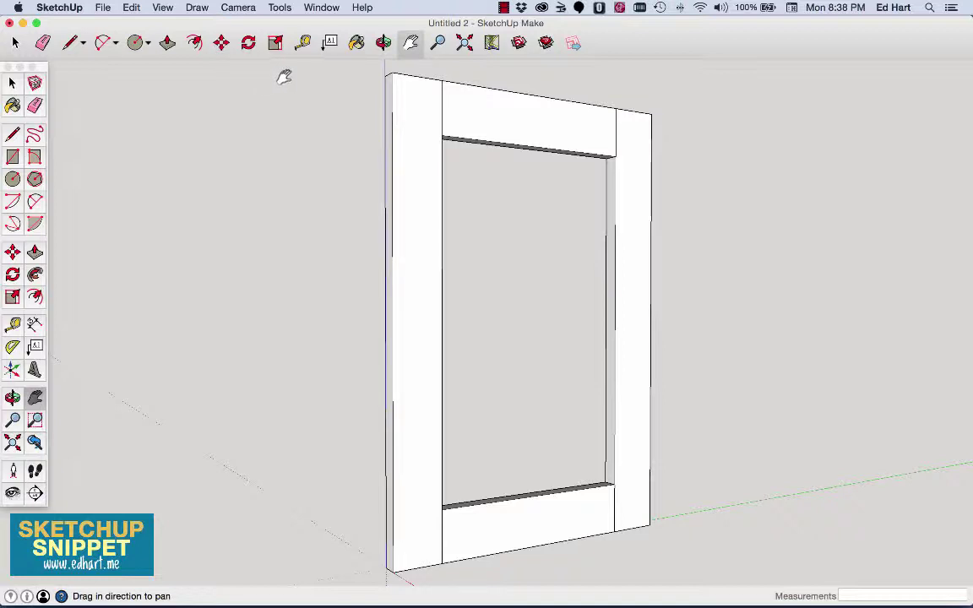
{"action": "left_click", "coordinate": [303, 43]}
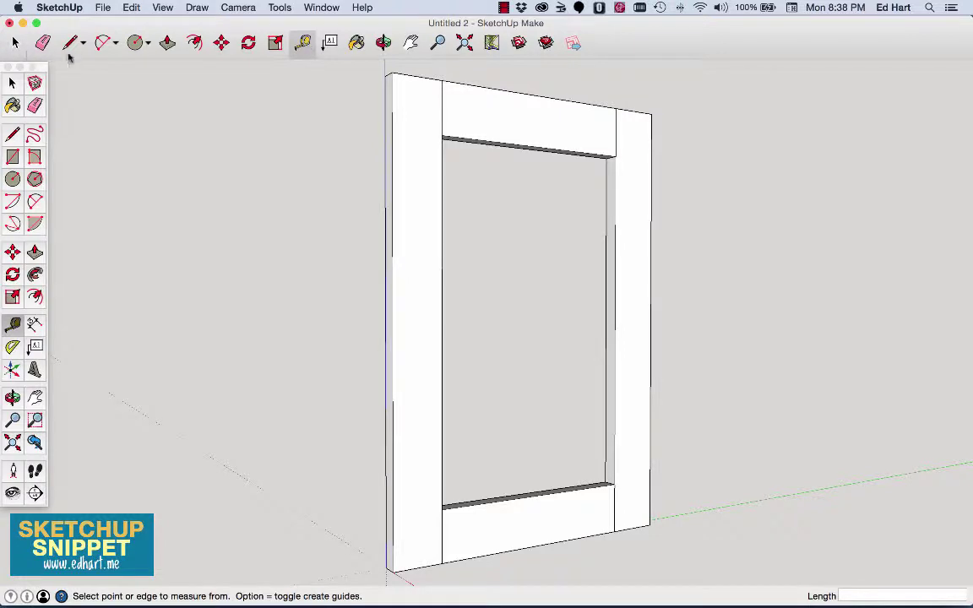
{"action": "left_click", "coordinate": [71, 43]}
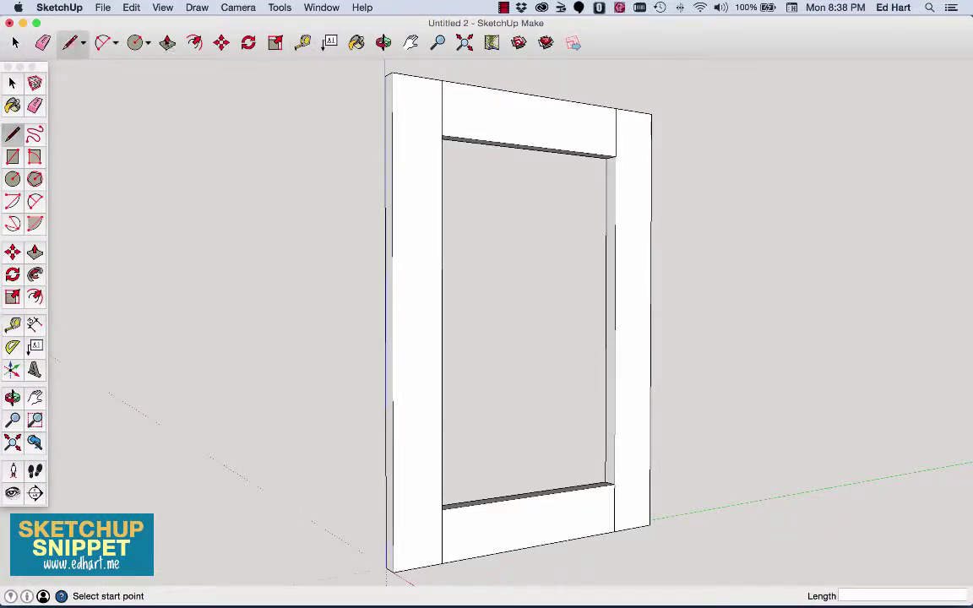
{"action": "left_click", "coordinate": [167, 43]}
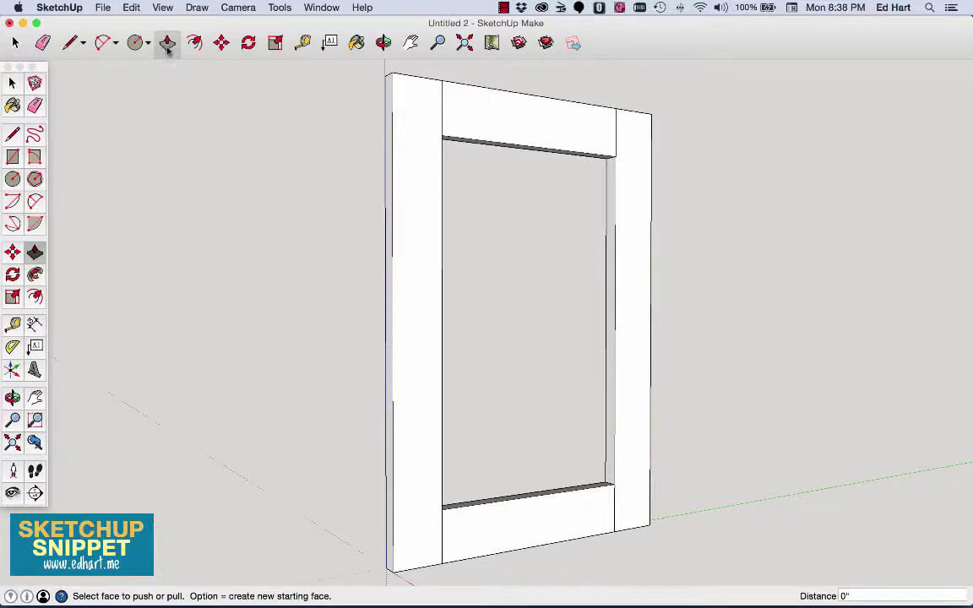
- From a front view, move the left and right stiles outward away from the rails
{"action": "scroll", "coordinate": [524, 195], "scroll_direction": "down", "scroll_amount": 4}
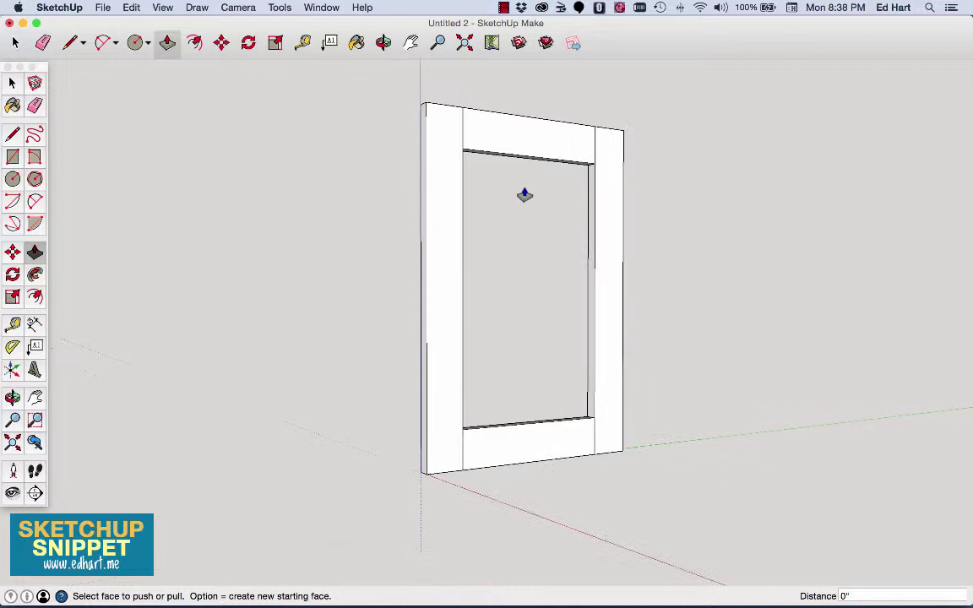
{"action": "left_click", "coordinate": [384, 43]}
{"action": "left_click_drag", "start_coordinate": [358, 119], "coordinate": [255, 71]}
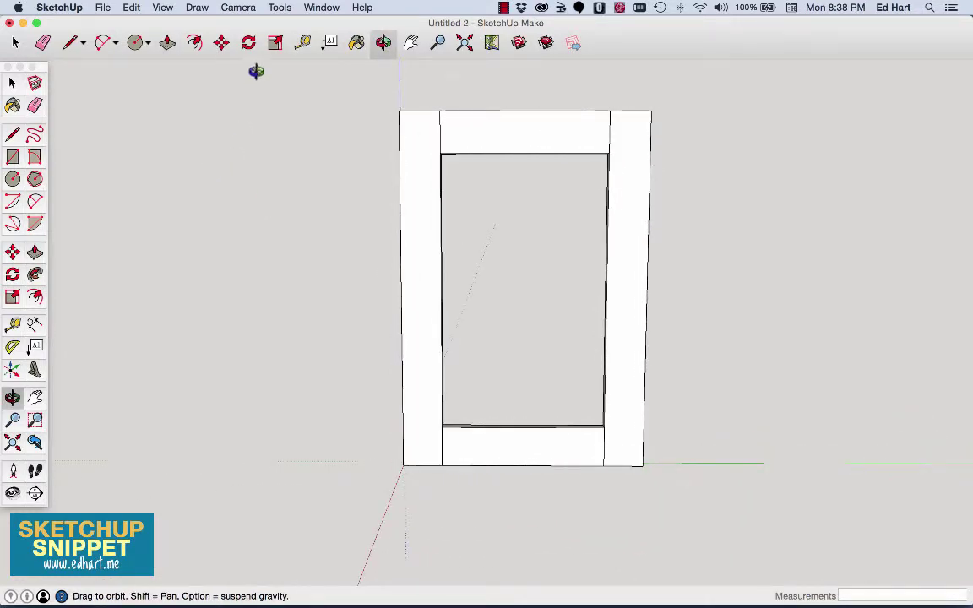
{"action": "left_click", "coordinate": [221, 42]}
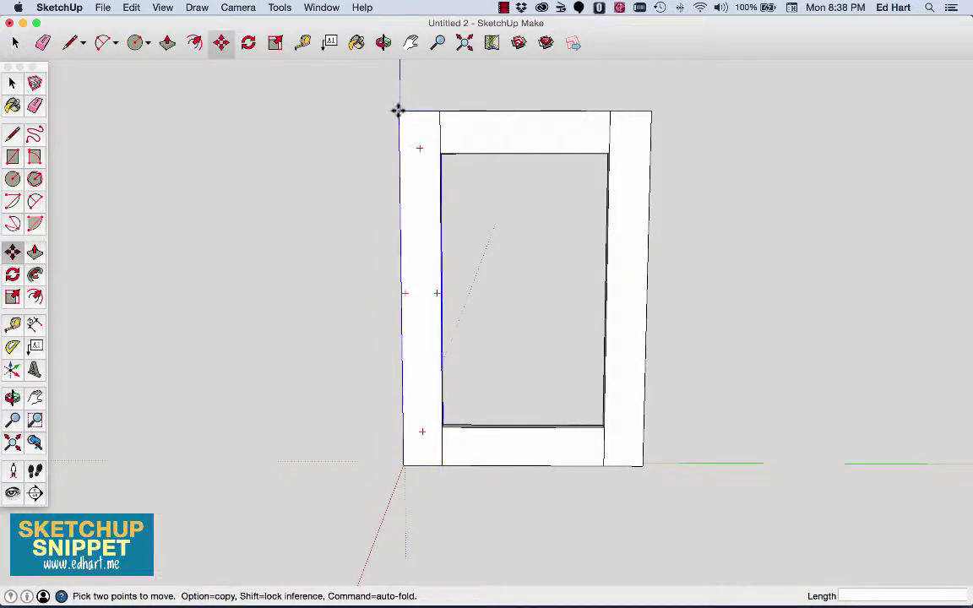
{"action": "left_click", "coordinate": [398, 110]}
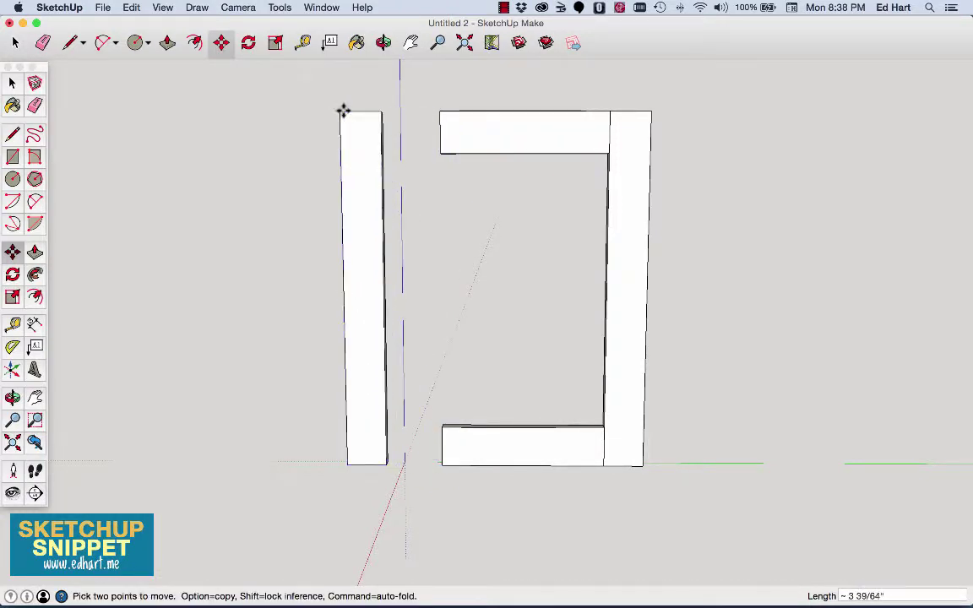
{"action": "left_click", "coordinate": [342, 110]}
{"action": "left_click", "coordinate": [651, 110]}
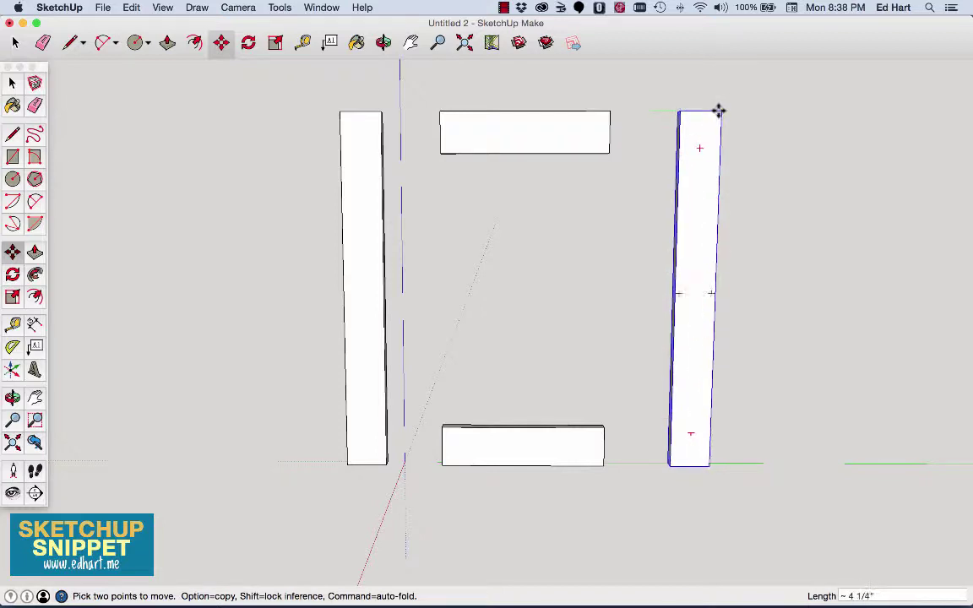
{"action": "left_click", "coordinate": [715, 110]}
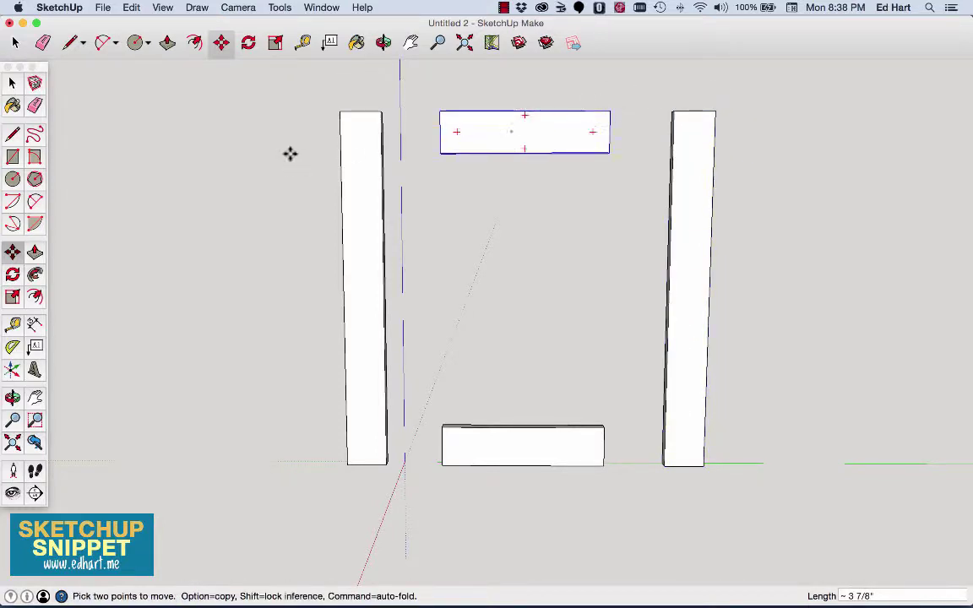
{"action": "left_click", "coordinate": [383, 42]}
{"action": "left_click_drag", "start_coordinate": [503, 267], "coordinate": [189, 271]}
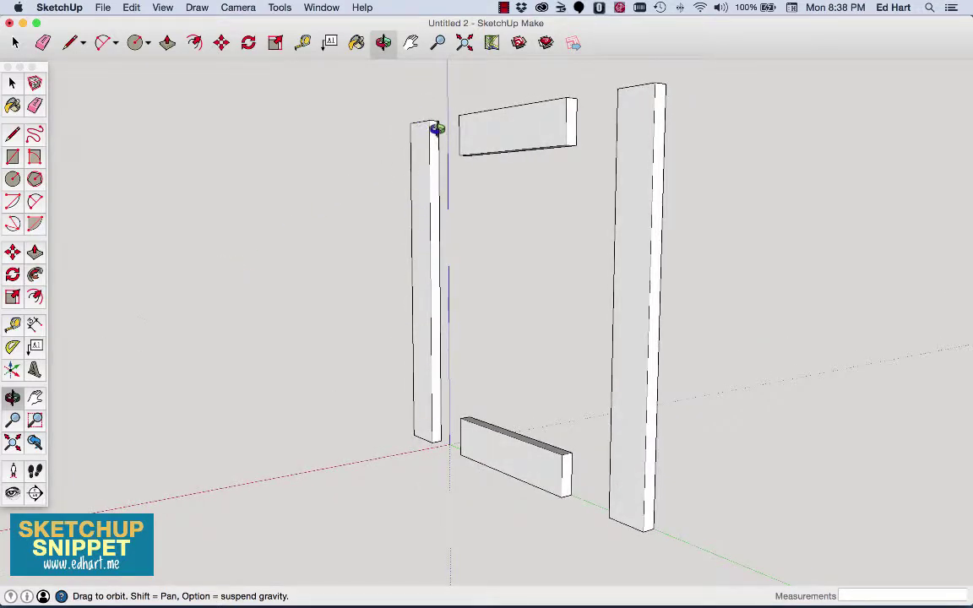
- On the left stile's top, place Tape Measure guides 3/8" in from each edge
{"action": "scroll", "coordinate": [437, 127], "scroll_direction": "up", "scroll_amount": 10}
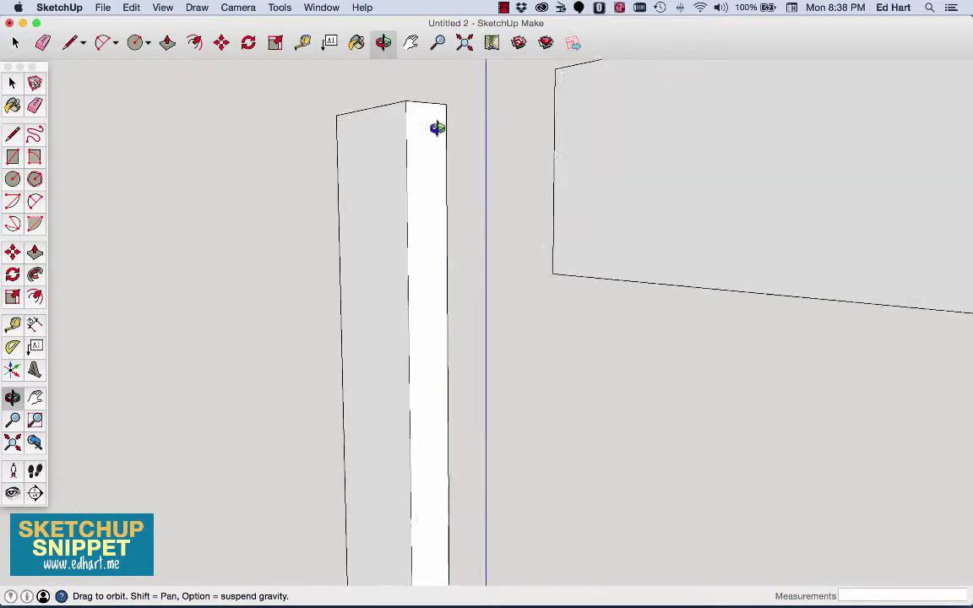
{"action": "scroll", "coordinate": [436, 127], "scroll_direction": "up", "scroll_amount": 2}
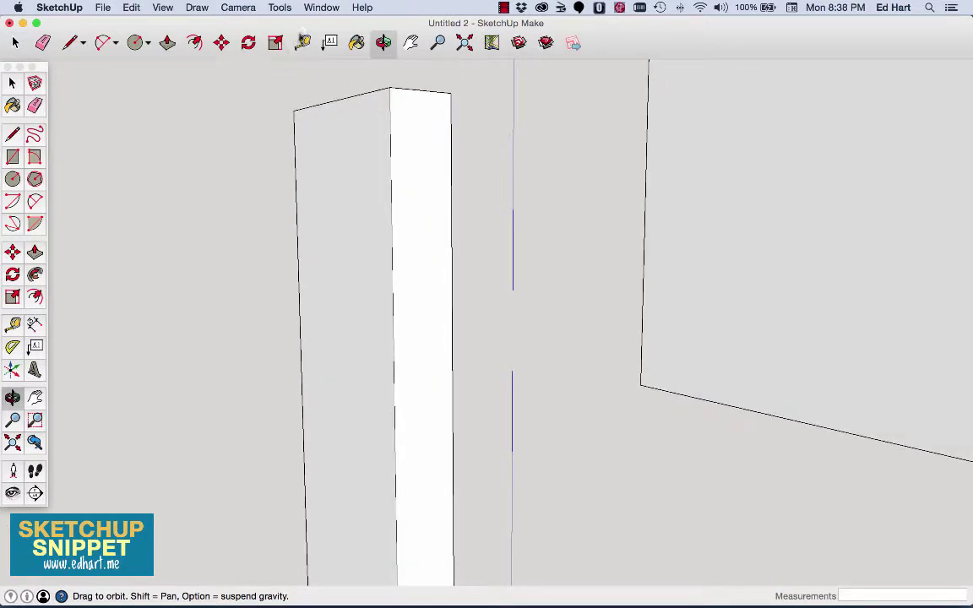
{"action": "left_click", "coordinate": [303, 42]}
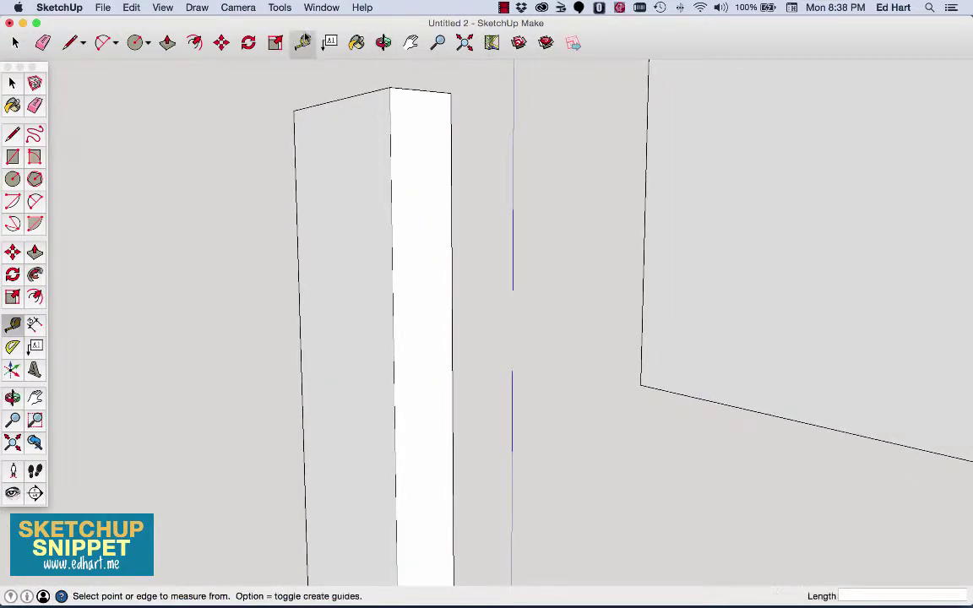
{"action": "left_click", "coordinate": [396, 93]}
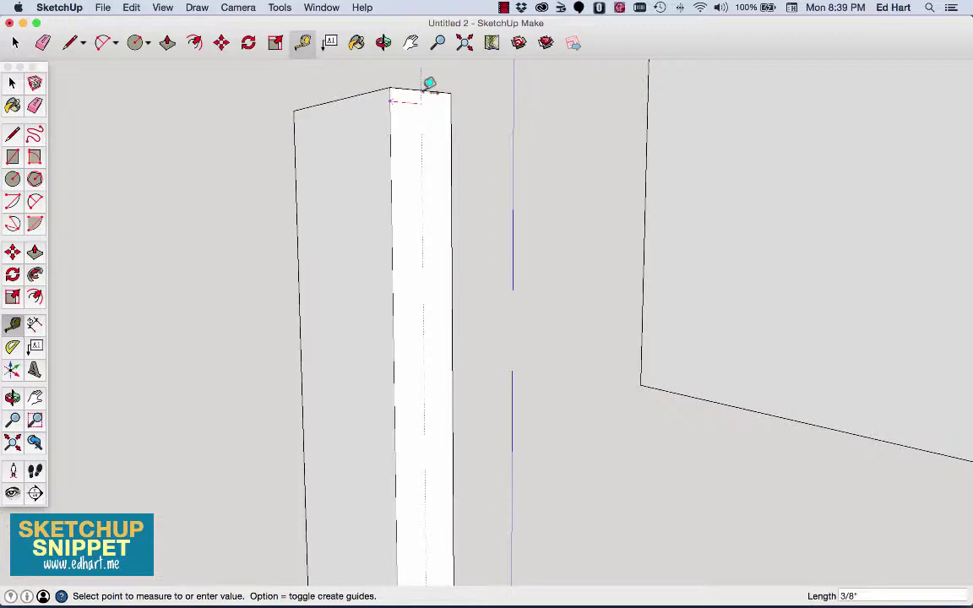
{"action": "left_click", "coordinate": [426, 88]}
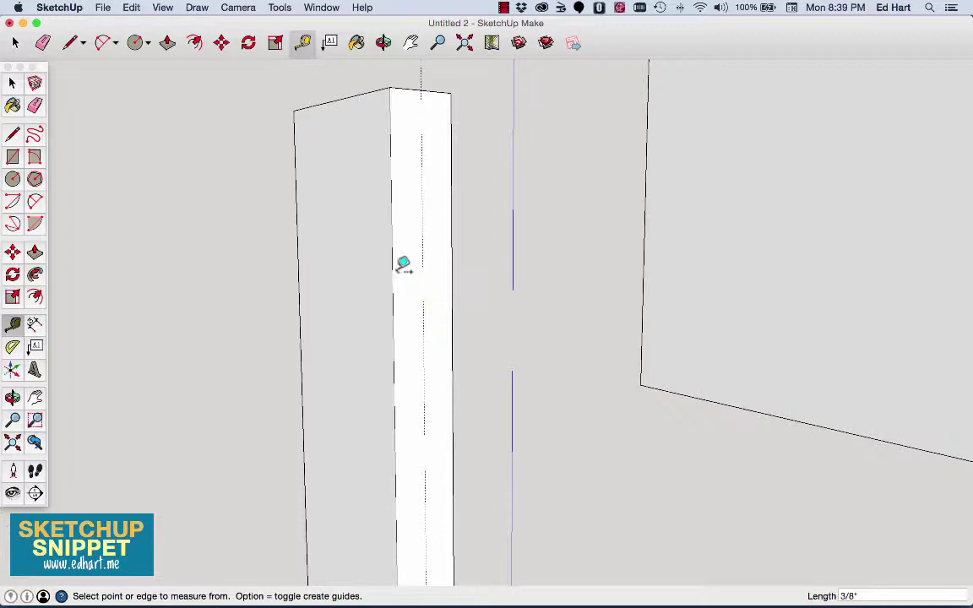
{"action": "left_click", "coordinate": [391, 143]}
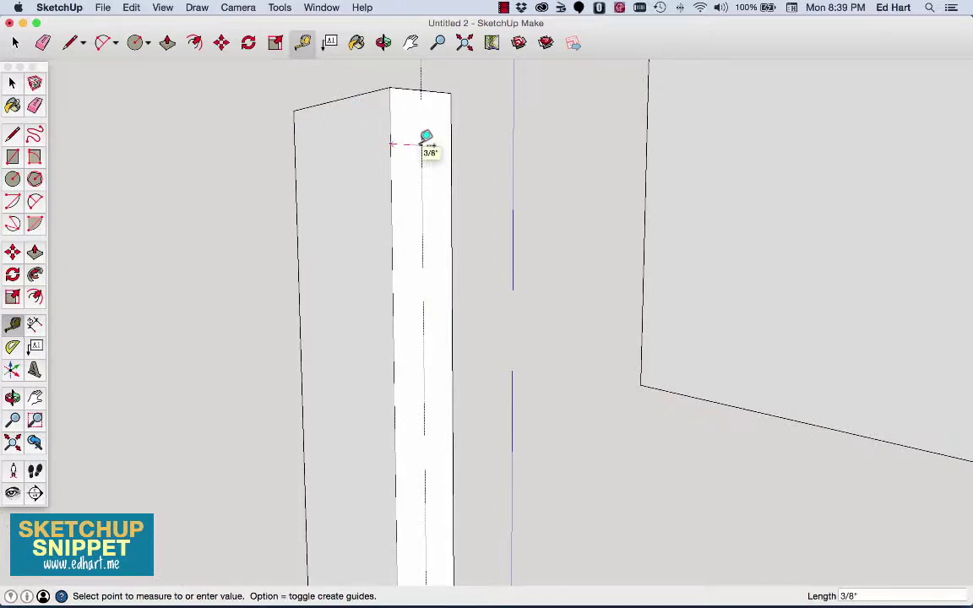
{"action": "left_click", "coordinate": [426, 137]}
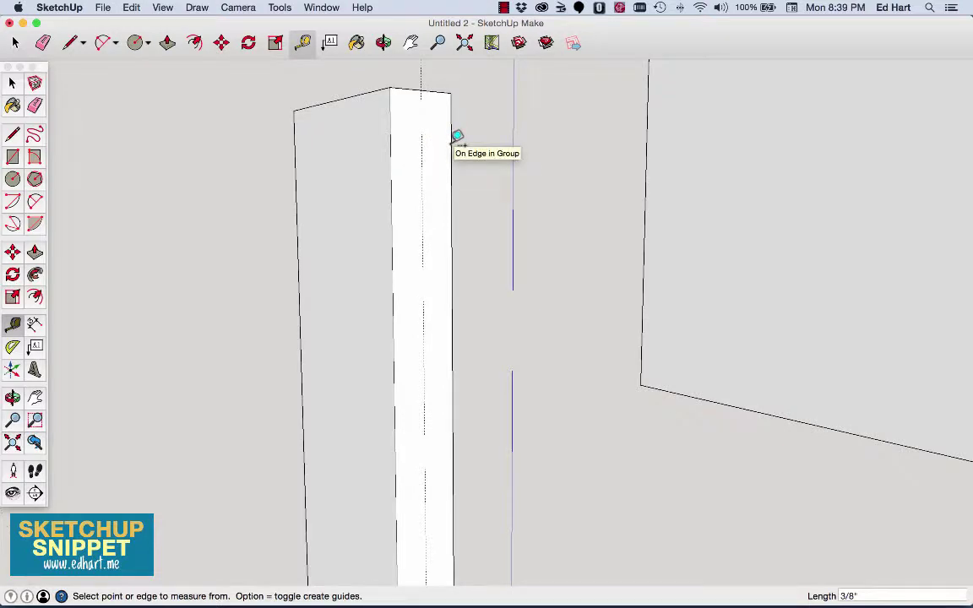
{"action": "left_click", "coordinate": [453, 138]}
{"action": "left_click", "coordinate": [429, 139]}
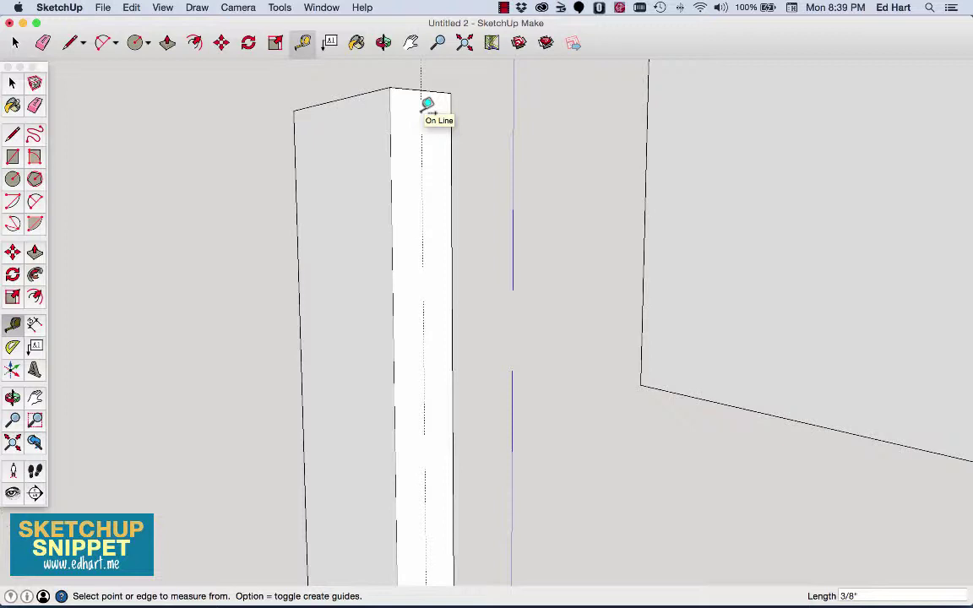
- Add two more guides offset 1/8" from the existing guide lines
{"action": "left_click", "coordinate": [428, 104]}
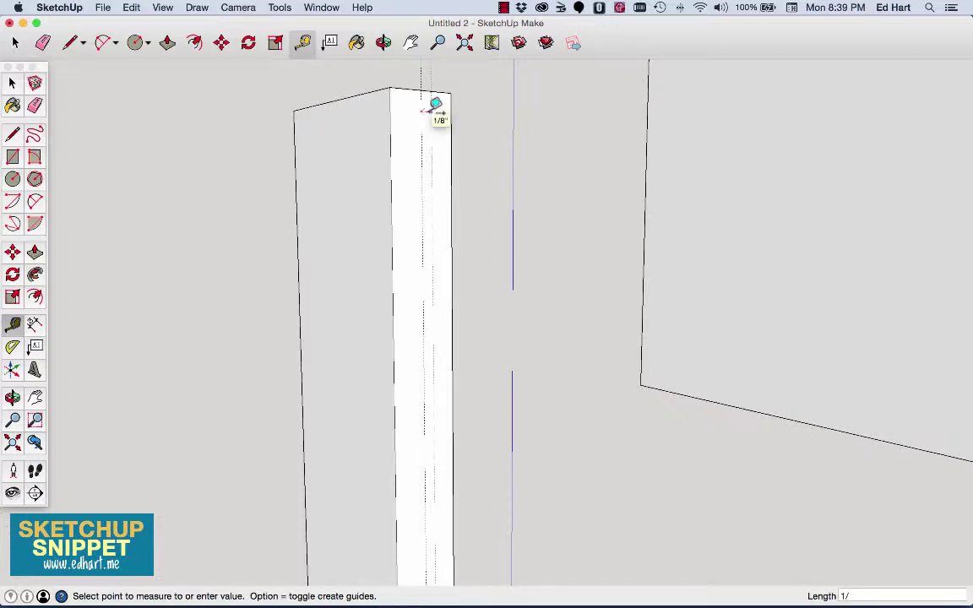
{"action": "type", "text": "1/8"}
{"action": "key", "text": "Return"}
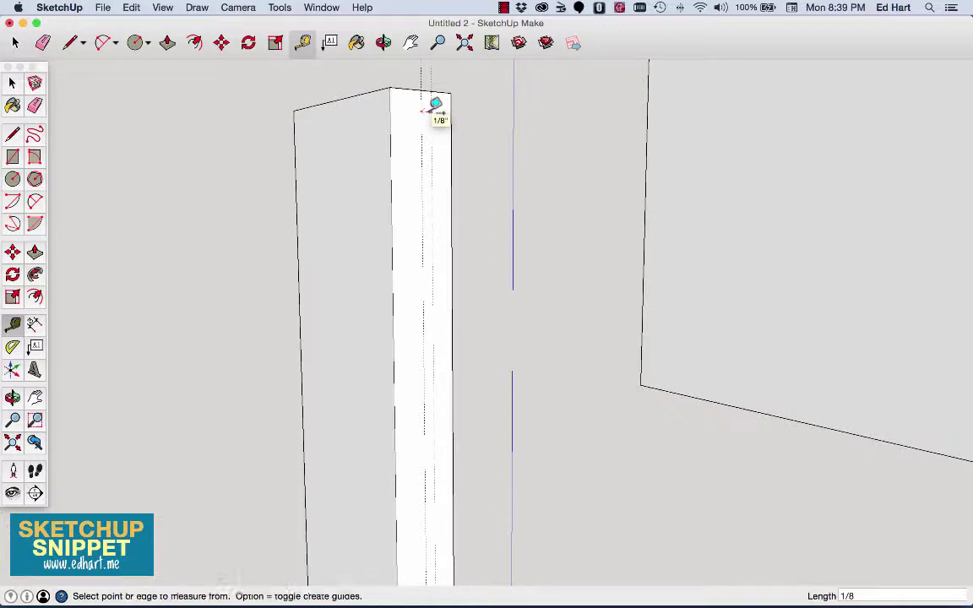
{"action": "left_click", "coordinate": [428, 119]}
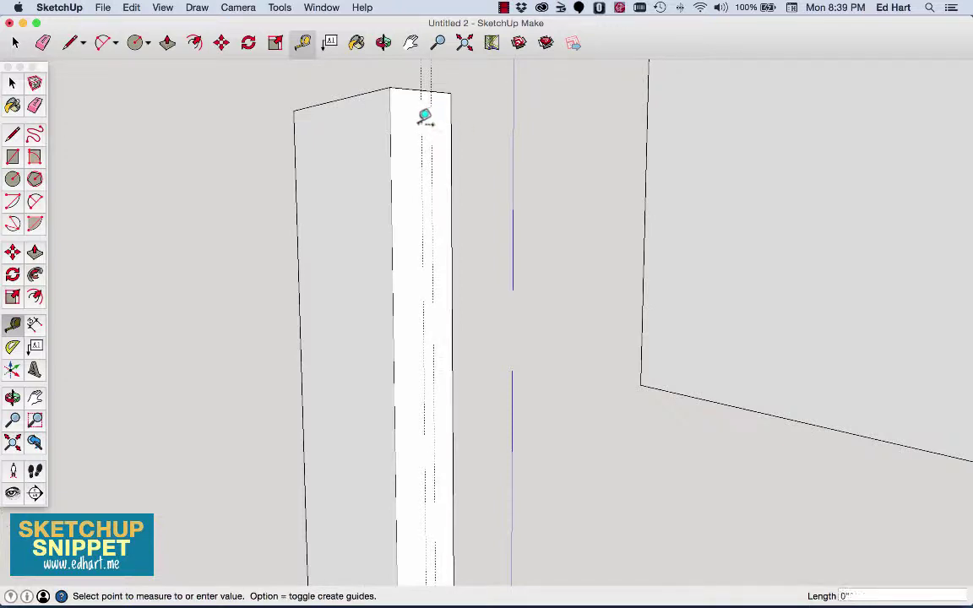
{"action": "type", "text": "1/"}
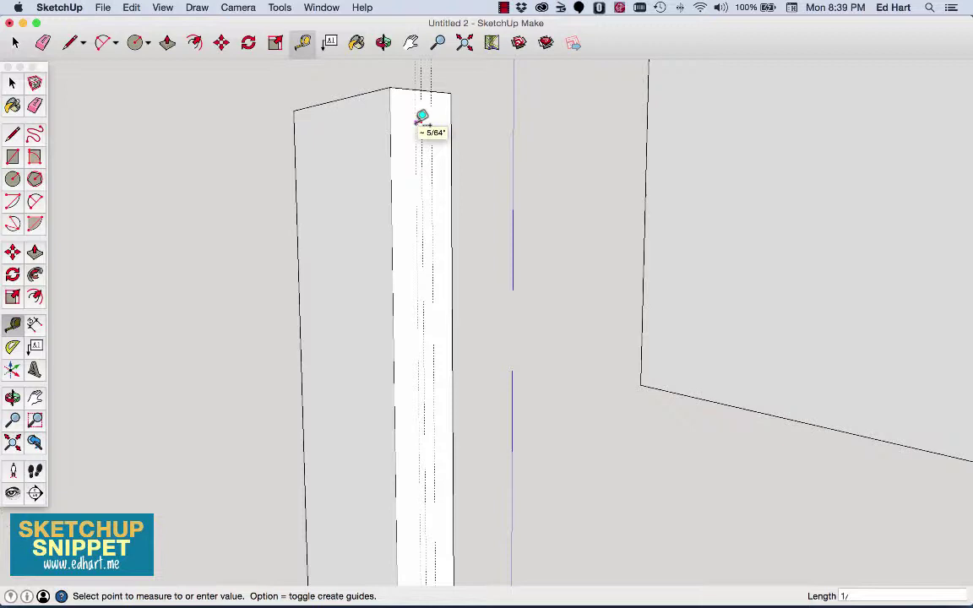
{"action": "type", "text": "8"}
{"action": "key", "text": "Return"}
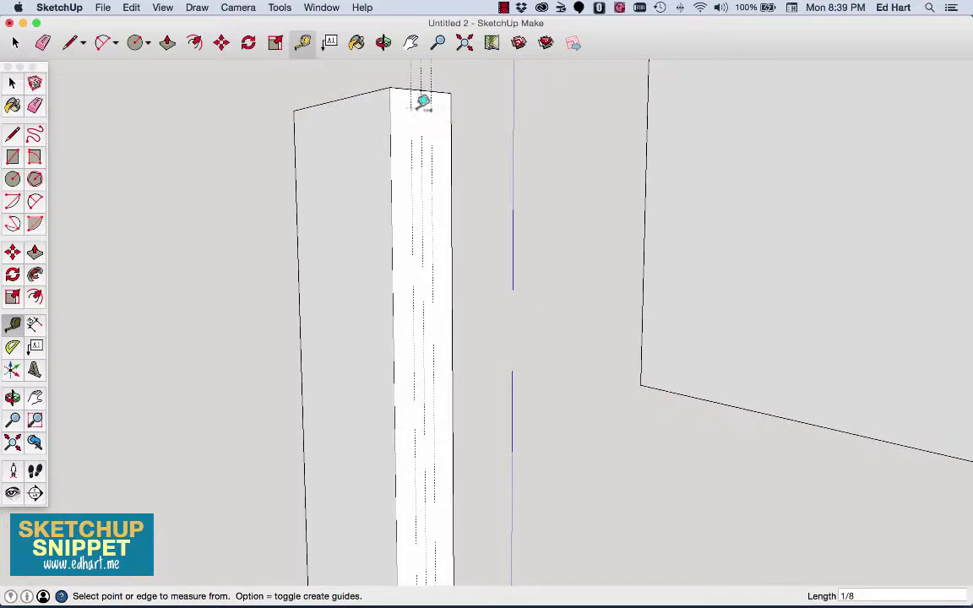
- Draw a 22 1/4" groove line along the left stile's guides from top to base, discarding a stray line
{"action": "left_click", "coordinate": [70, 43]}
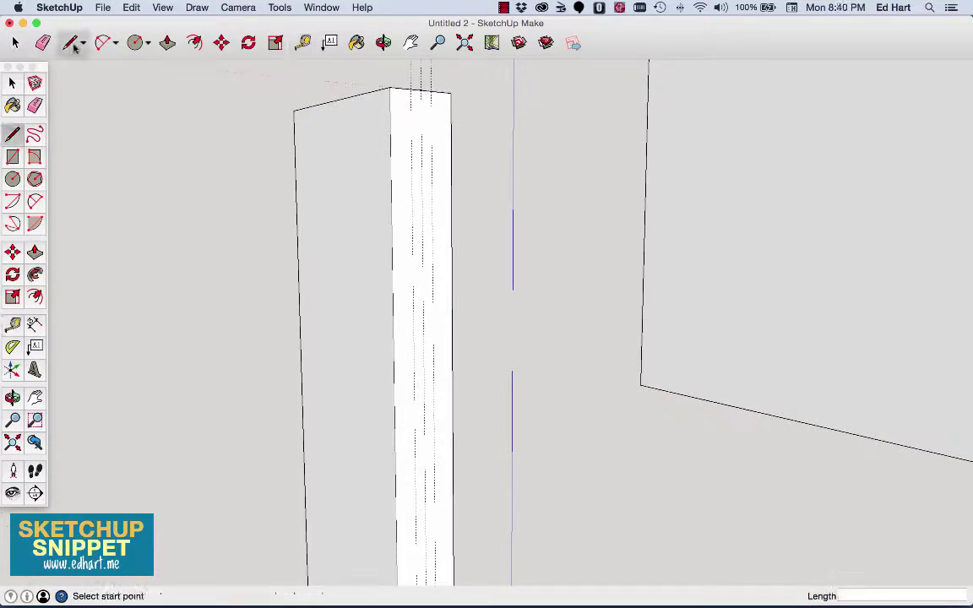
{"action": "left_click", "coordinate": [433, 89]}
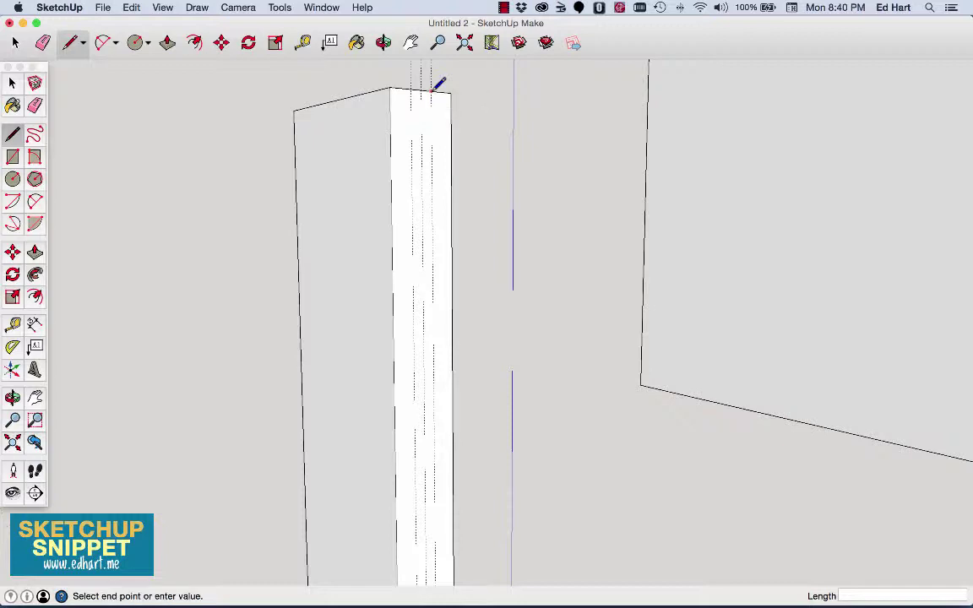
{"action": "scroll", "coordinate": [438, 93], "scroll_direction": "down", "scroll_amount": 5}
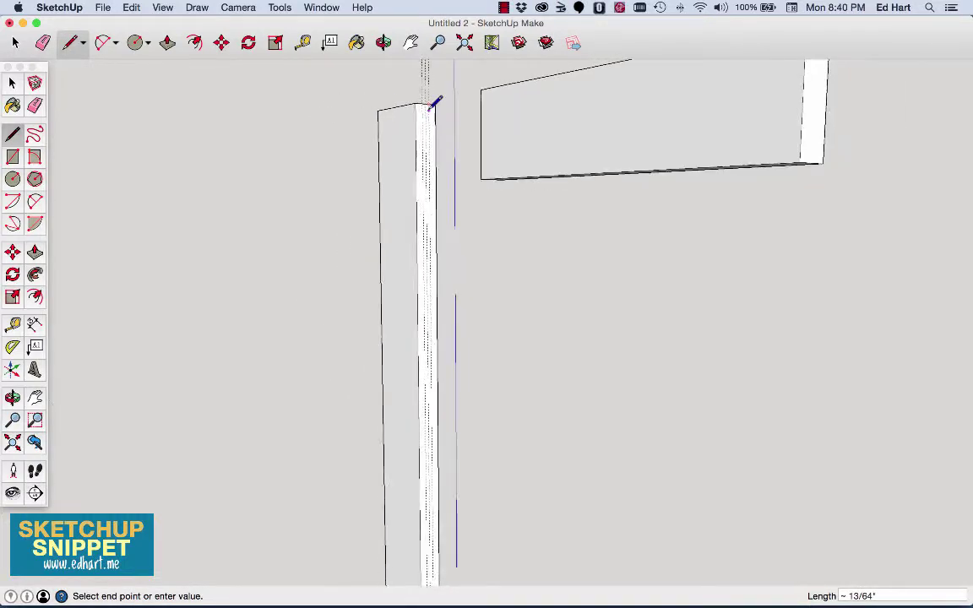
{"action": "scroll", "coordinate": [435, 100], "scroll_direction": "down", "scroll_amount": 5}
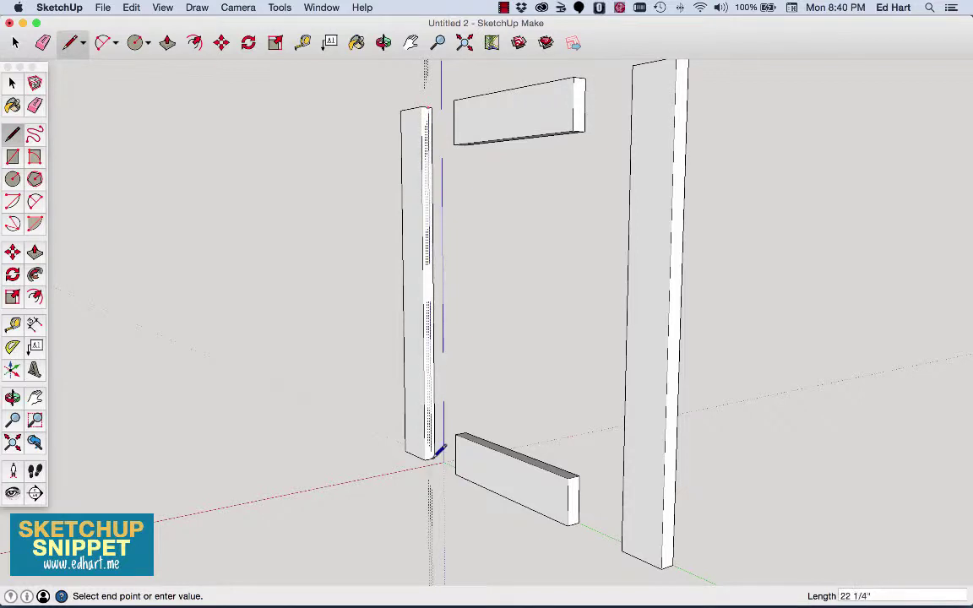
{"action": "scroll", "coordinate": [437, 453], "scroll_direction": "up", "scroll_amount": 6}
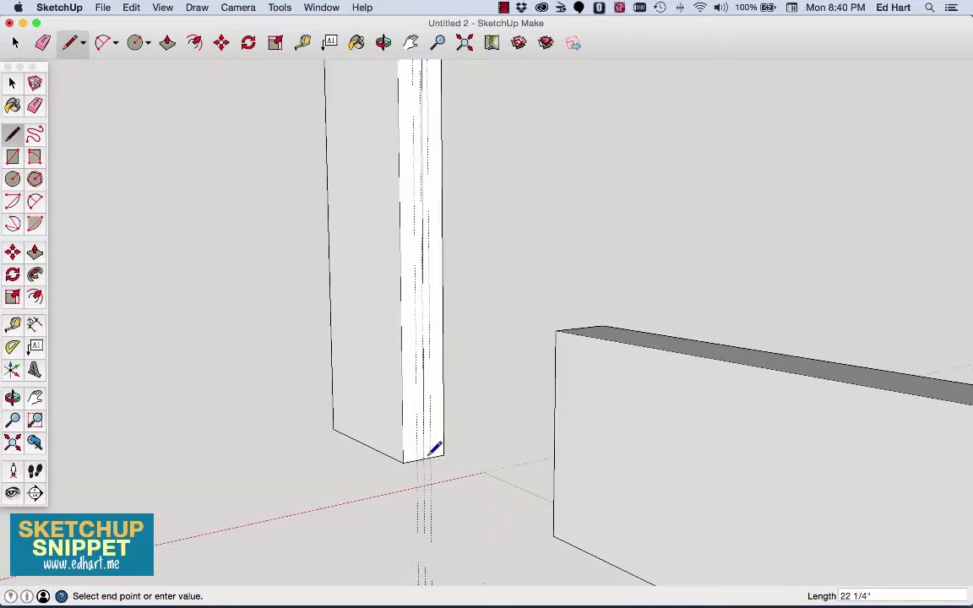
{"action": "left_click", "coordinate": [429, 453]}
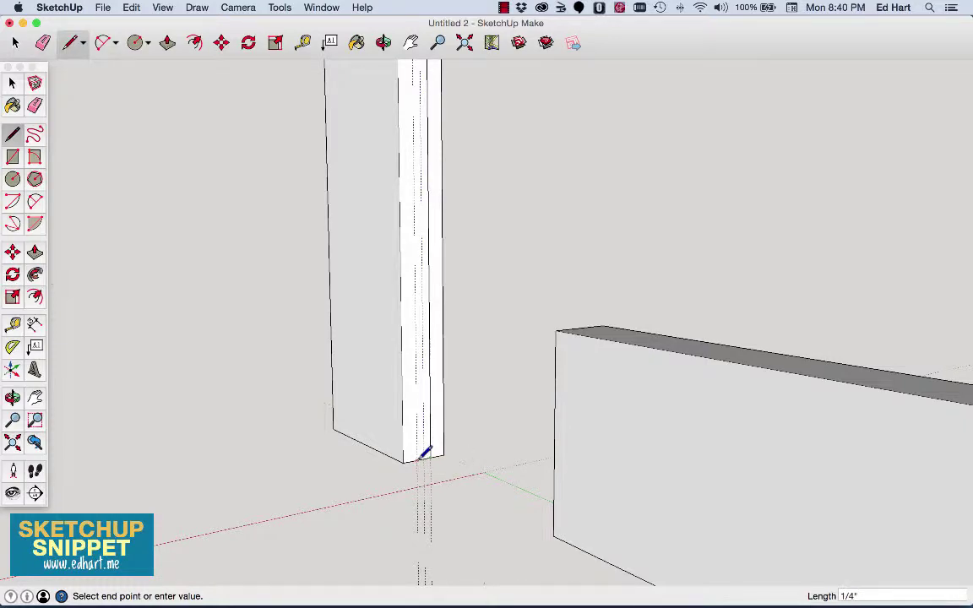
{"action": "scroll", "coordinate": [424, 454], "scroll_direction": "down", "scroll_amount": 8}
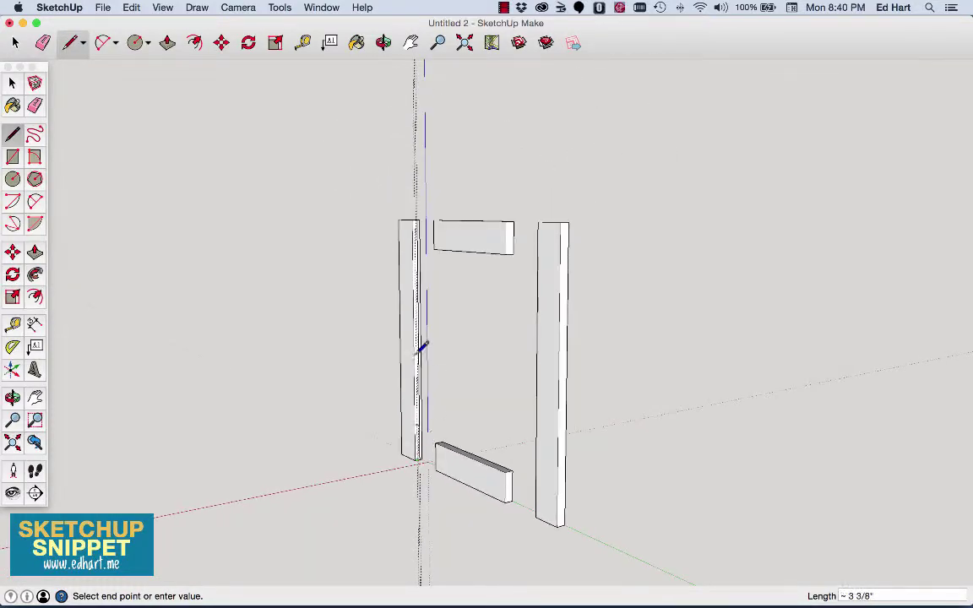
{"action": "scroll", "coordinate": [422, 207], "scroll_direction": "up", "scroll_amount": 8}
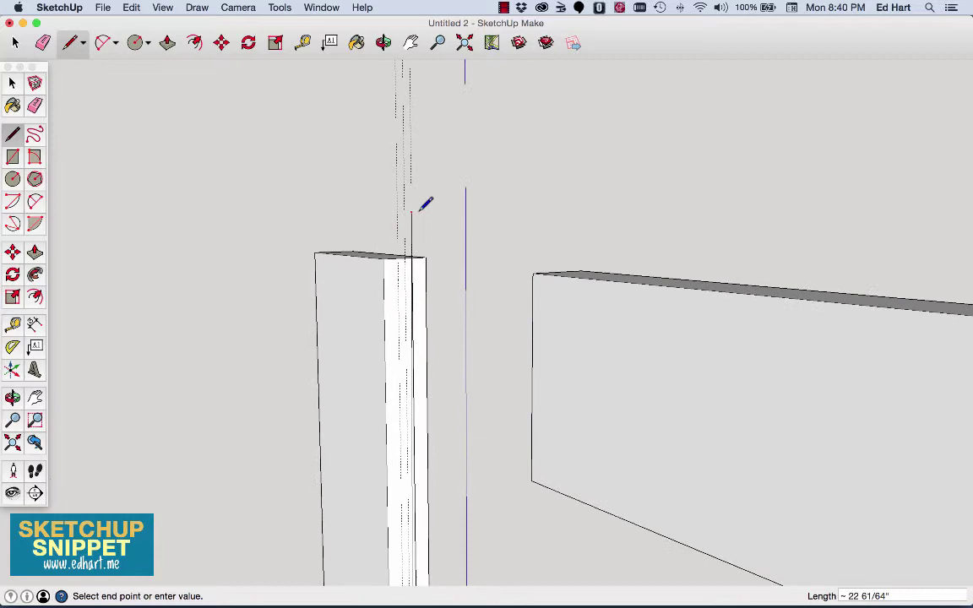
{"action": "left_click", "coordinate": [405, 252]}
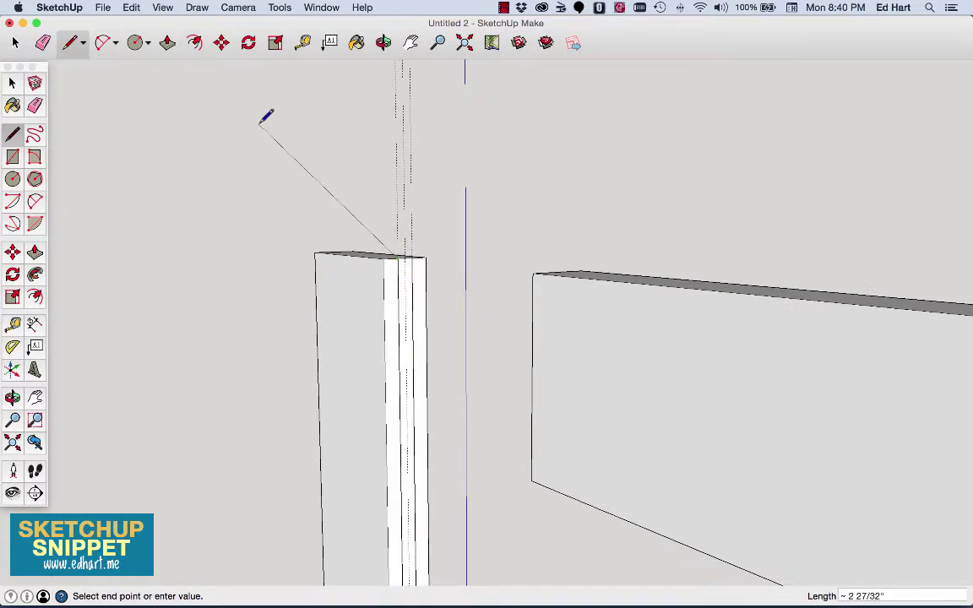
{"action": "key", "text": "Escape"}
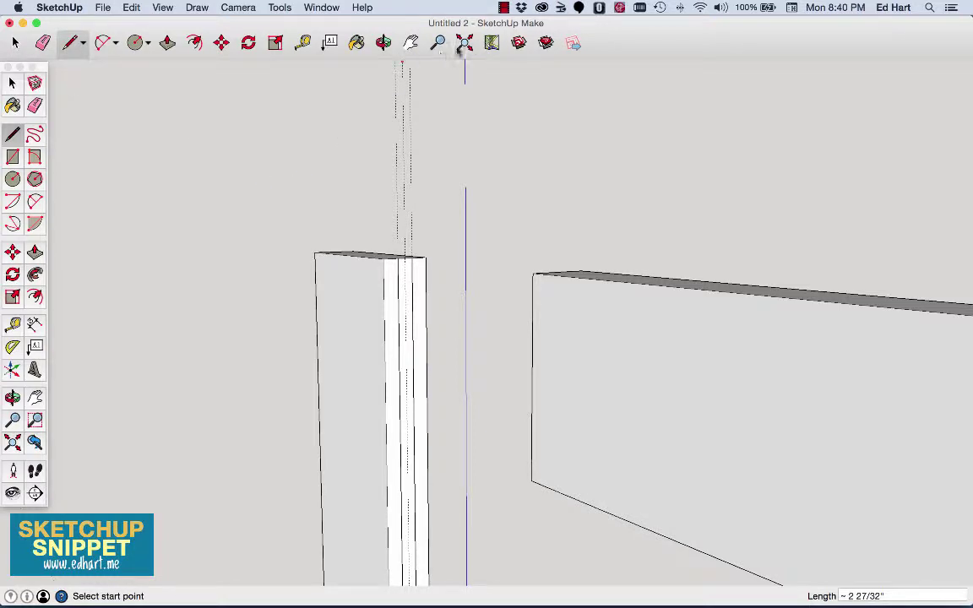
- Select the left stile group and explode it into loose geometry
{"action": "left_click", "coordinate": [15, 43]}
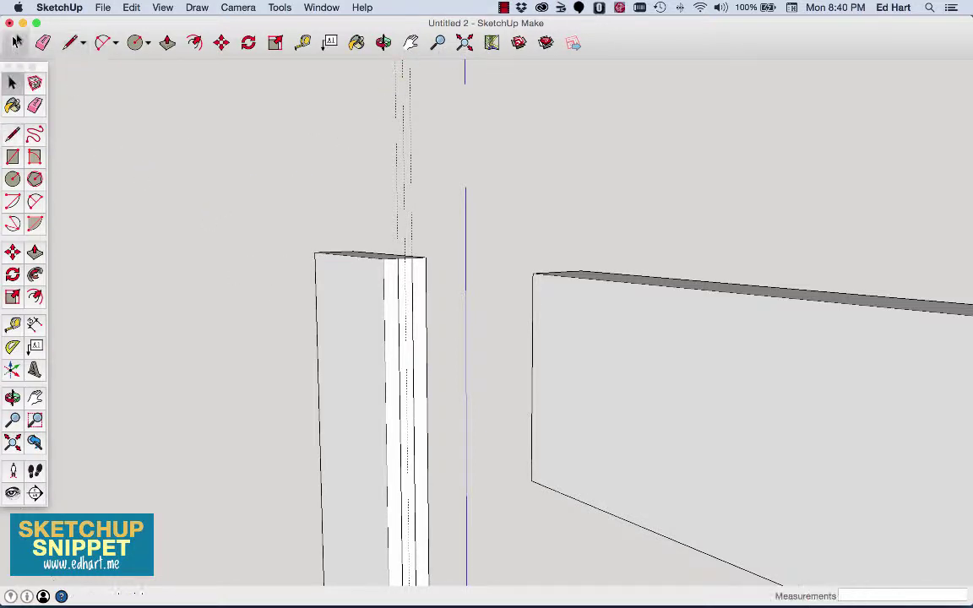
{"action": "left_click", "coordinate": [168, 43]}
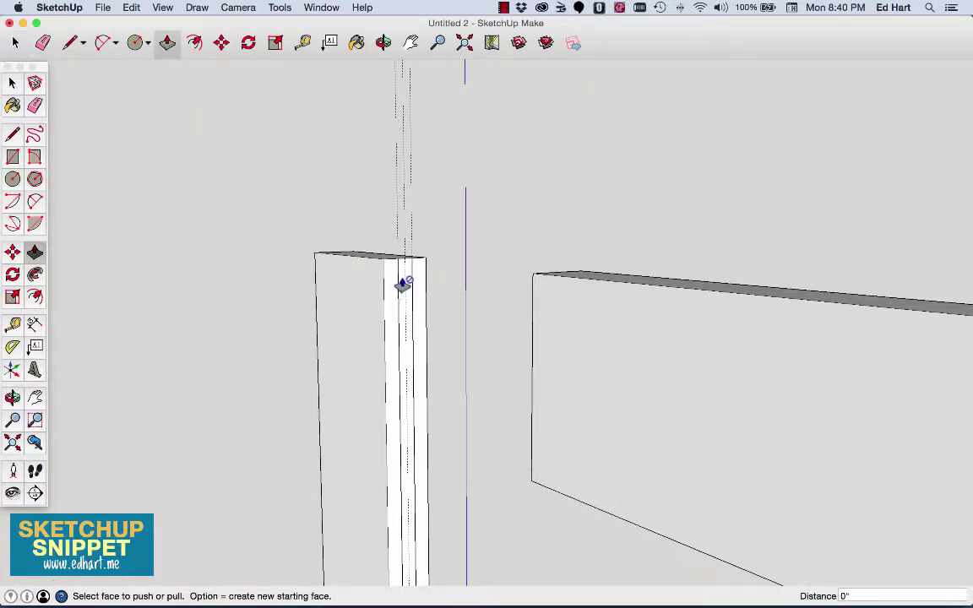
{"action": "left_click", "coordinate": [14, 44]}
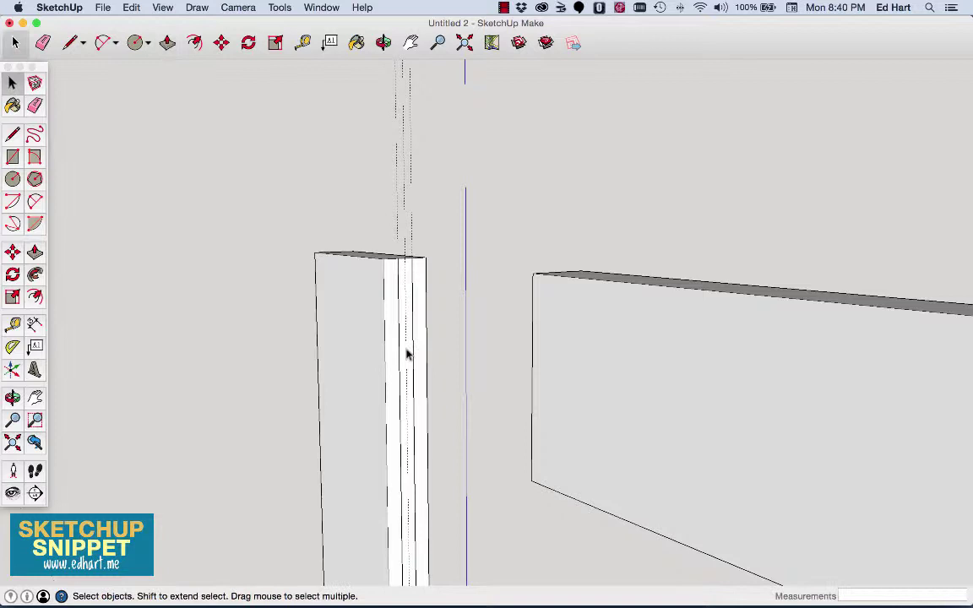
{"action": "left_click", "coordinate": [378, 326]}
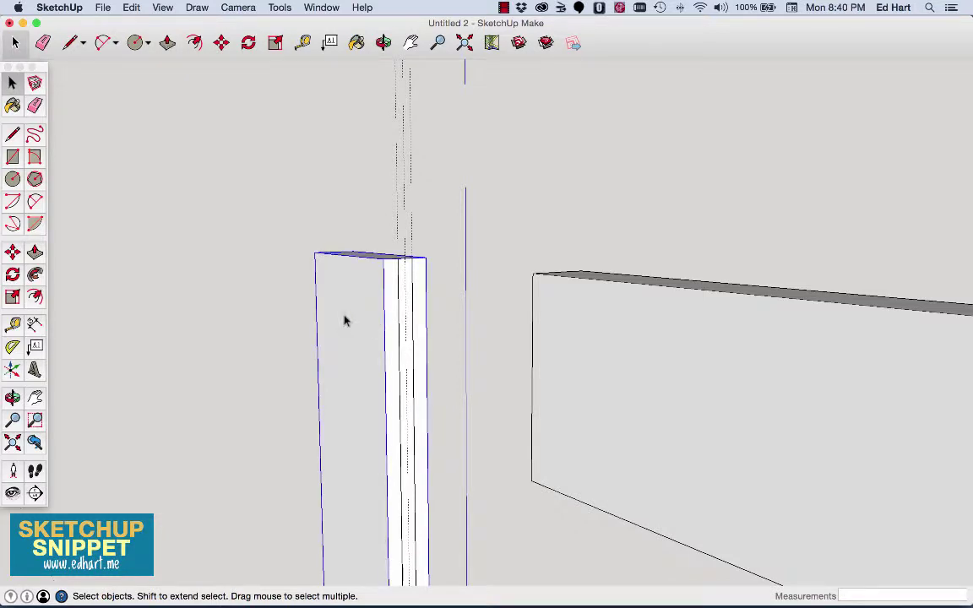
{"action": "scroll", "coordinate": [363, 291], "scroll_direction": "up", "scroll_amount": 2}
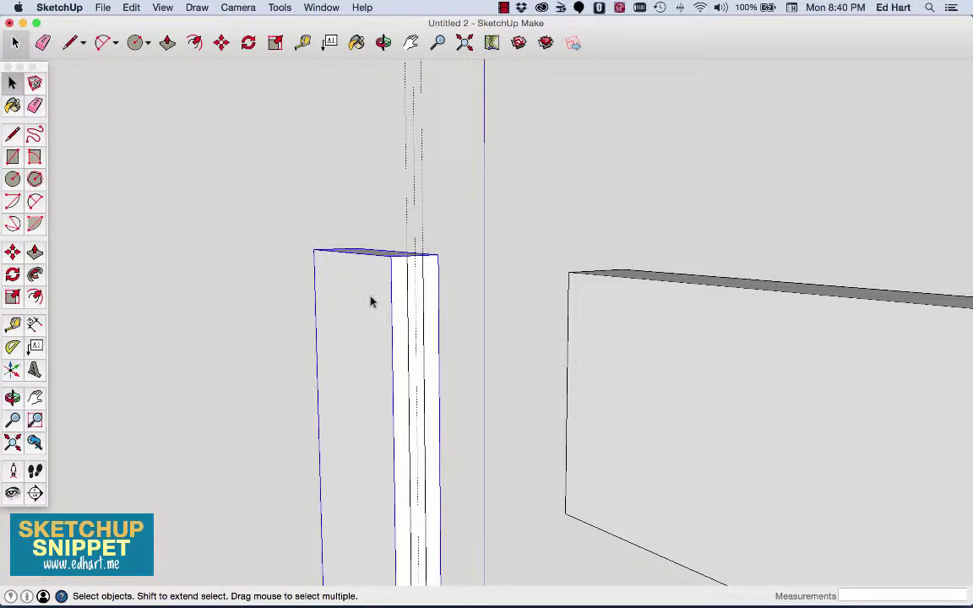
{"action": "right_click", "coordinate": [370, 295]}
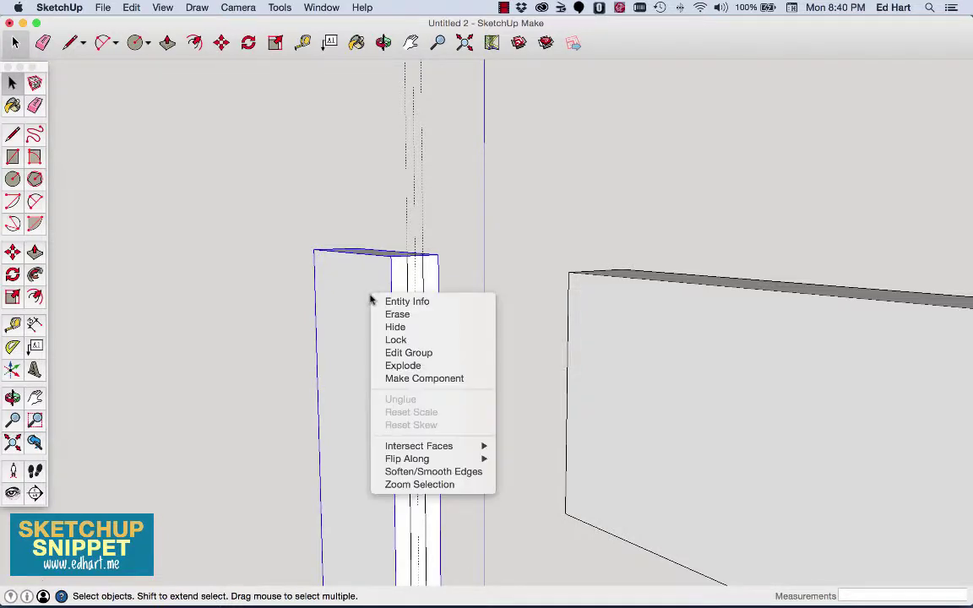
{"action": "left_click", "coordinate": [415, 365]}
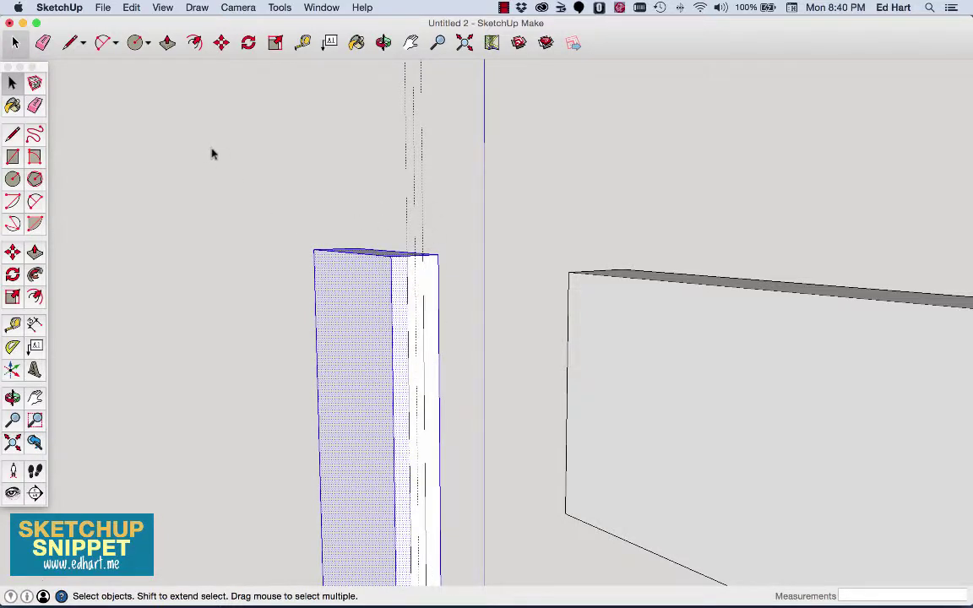
- Push/Pull the left stile's narrow groove strip in by 1/4"
{"action": "left_click", "coordinate": [167, 42]}
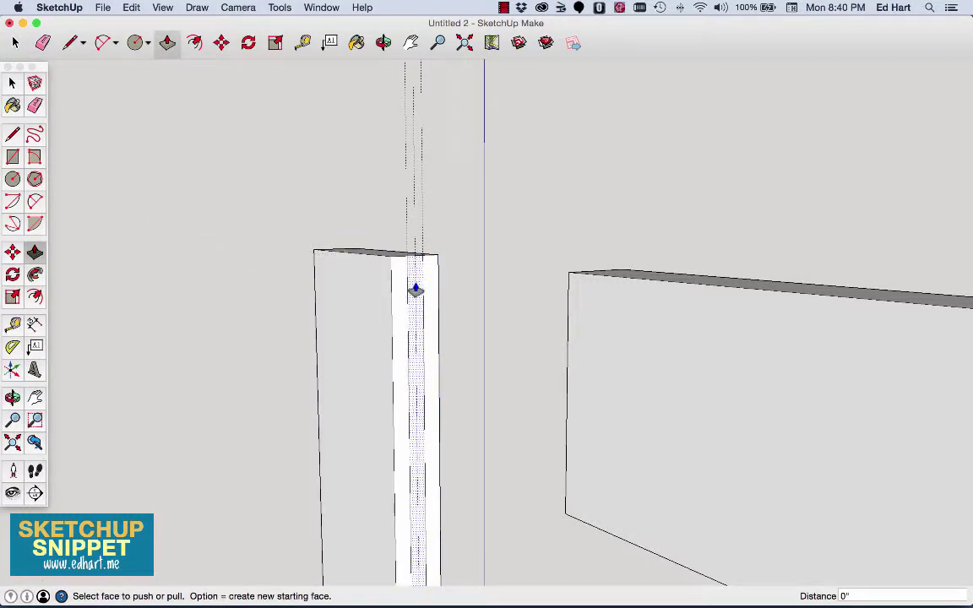
{"action": "left_click", "coordinate": [416, 289]}
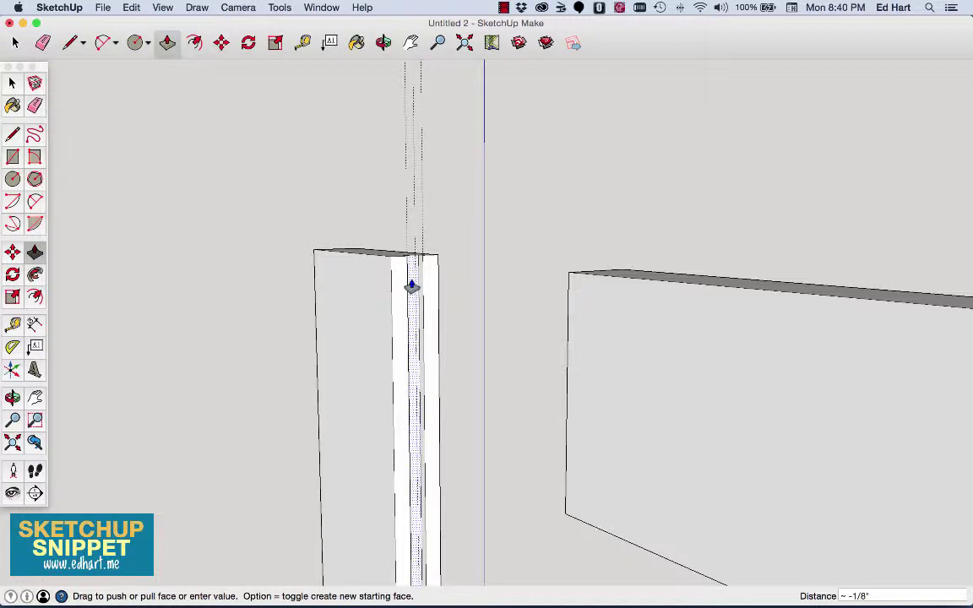
{"action": "type", "text": "1/4"}
{"action": "key", "text": "Return"}
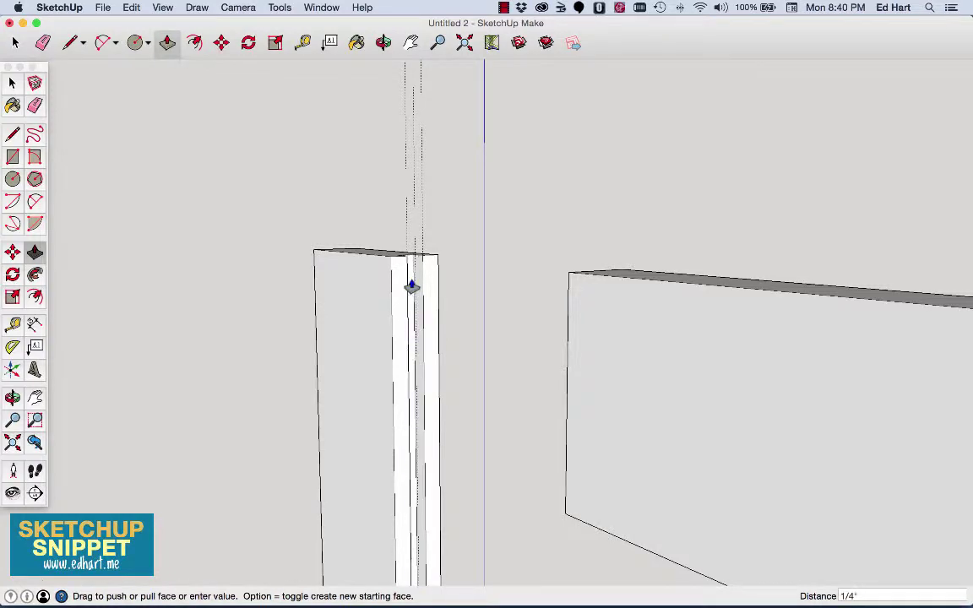
{"action": "left_click", "coordinate": [15, 42]}
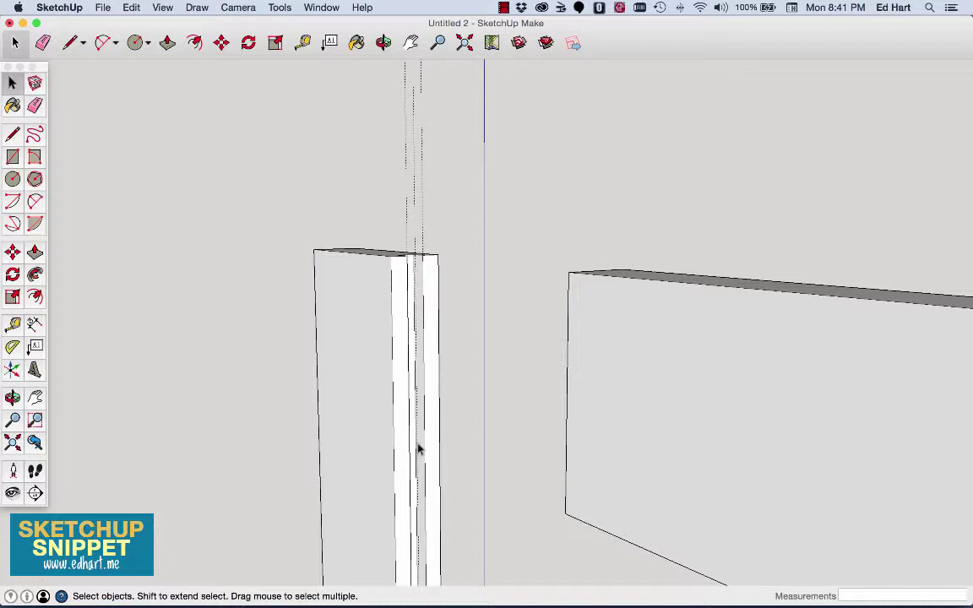
- Select all of the grooved left stile's geometry and make it a group
{"action": "key", "text": "shift+z"}
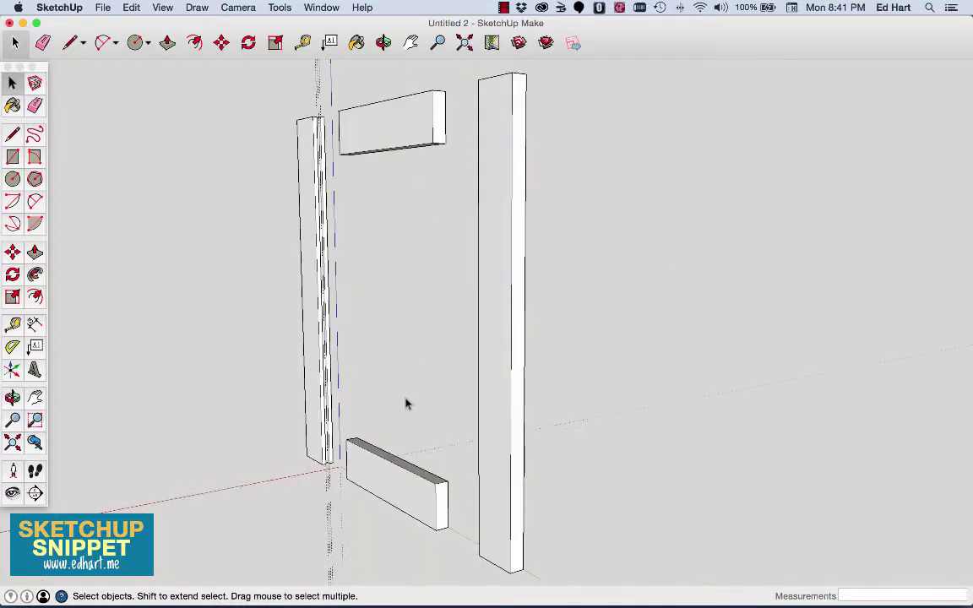
{"action": "scroll", "coordinate": [299, 267], "scroll_direction": "up", "scroll_amount": 5}
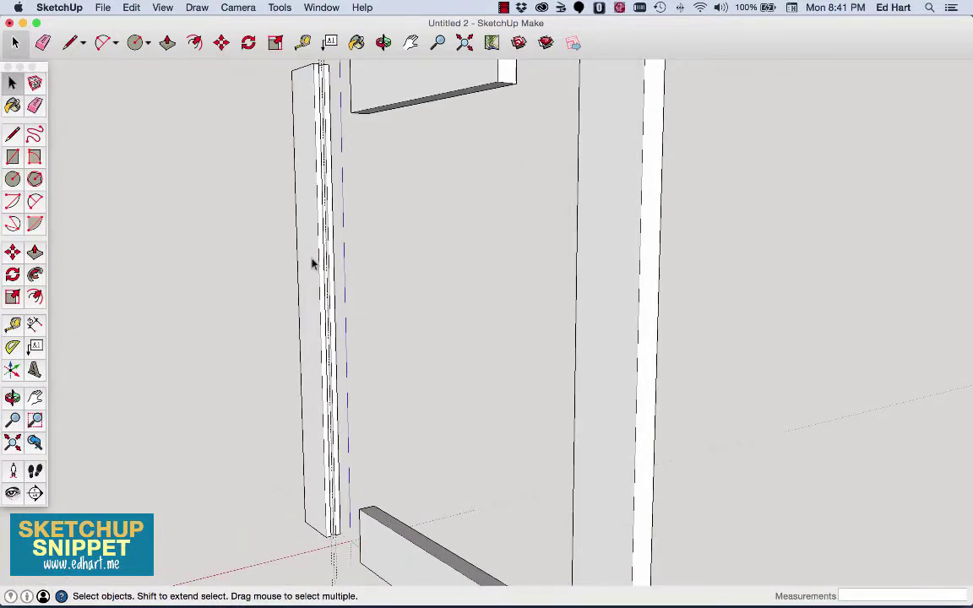
{"action": "triple_click", "coordinate": [309, 198]}
{"action": "right_click", "coordinate": [306, 195]}
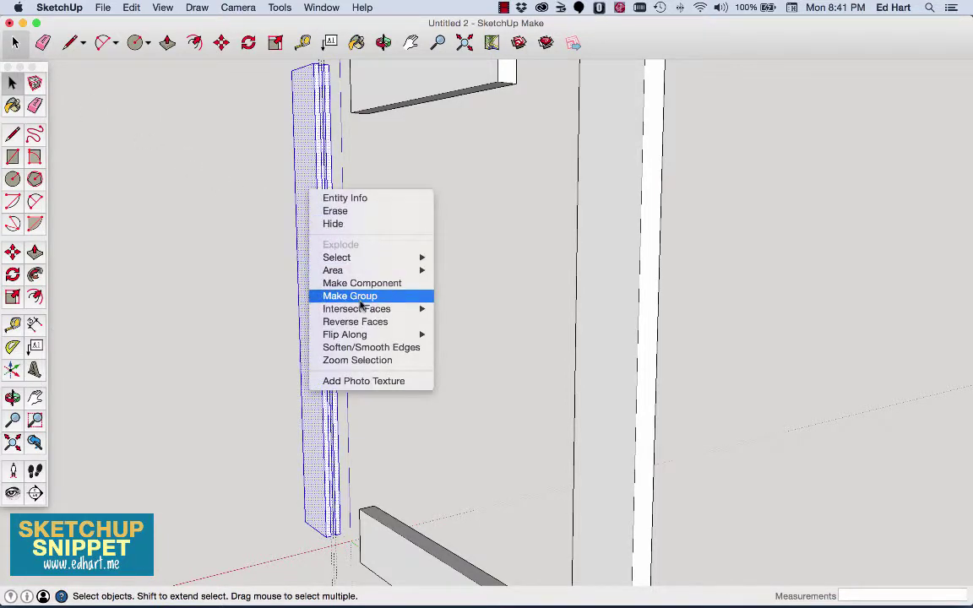
{"action": "left_click", "coordinate": [361, 298]}
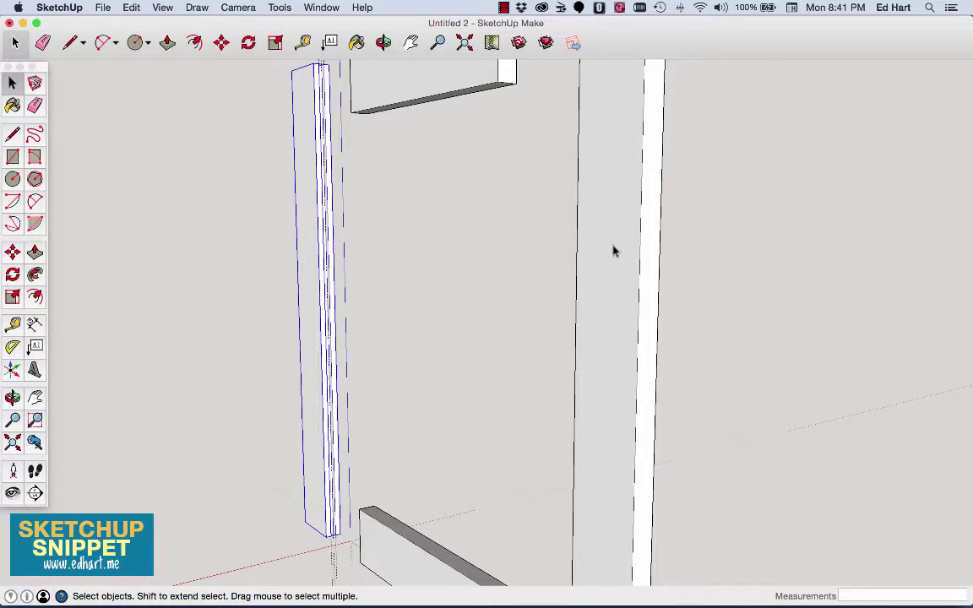
- Bring the right stile's top into view and place a guide 3/8" in from its edge
{"action": "left_click", "coordinate": [383, 42]}
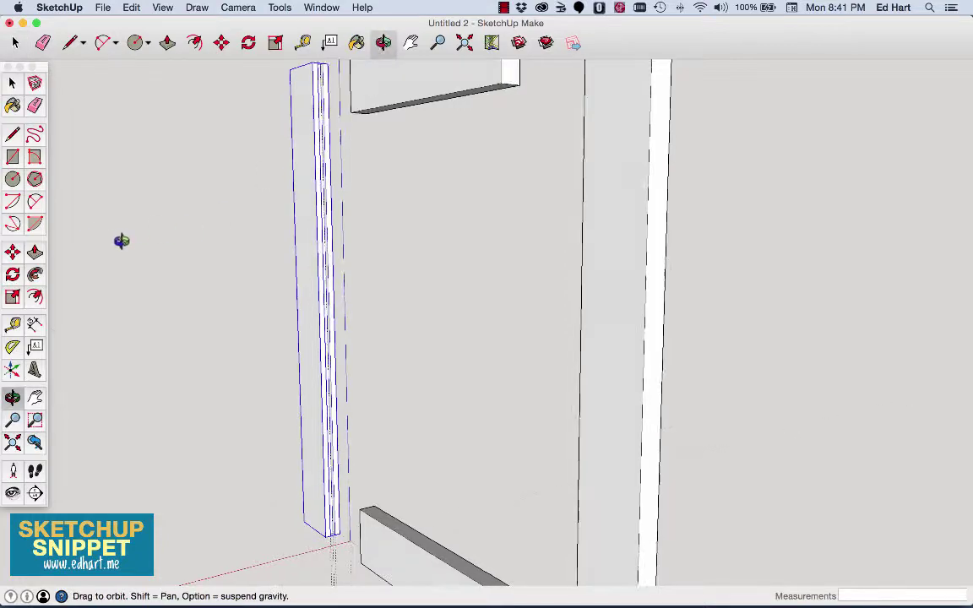
{"action": "left_click_drag", "start_coordinate": [124, 241], "coordinate": [690, 281]}
{"action": "scroll", "coordinate": [717, 80], "scroll_direction": "up", "scroll_amount": 6}
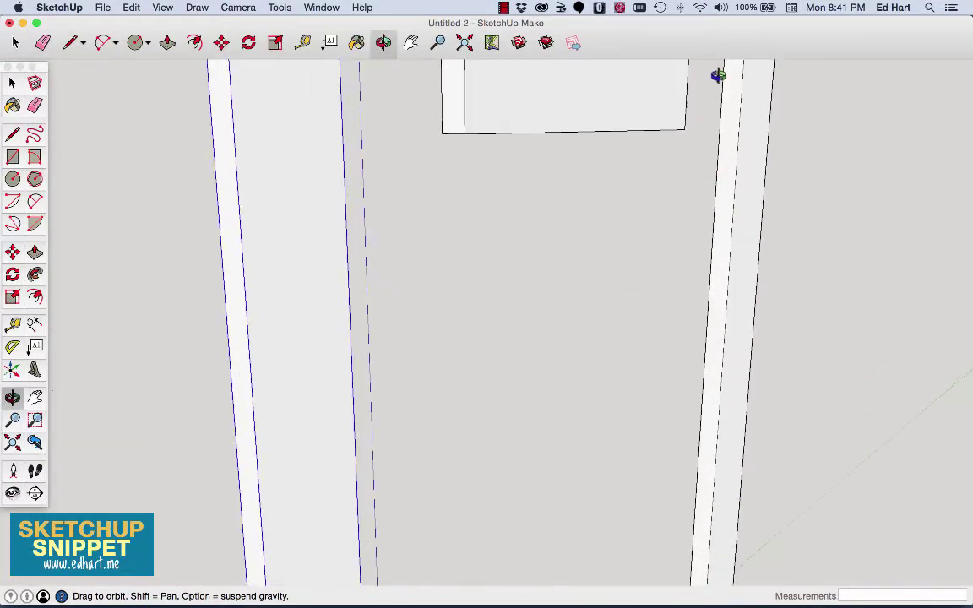
{"action": "left_click", "coordinate": [411, 42]}
{"action": "left_click_drag", "start_coordinate": [586, 235], "coordinate": [593, 319]}
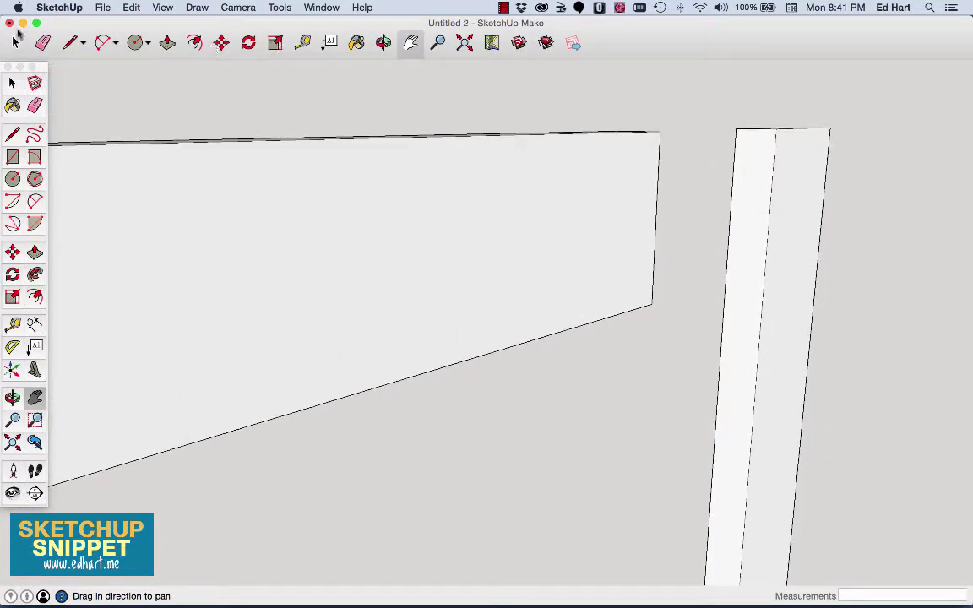
{"action": "left_click", "coordinate": [302, 42]}
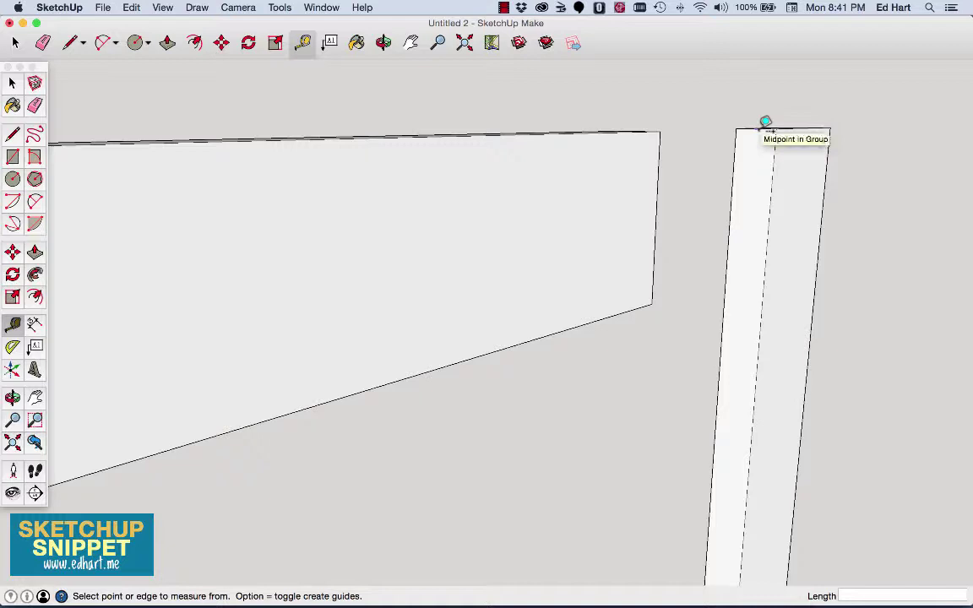
{"action": "left_click", "coordinate": [740, 138]}
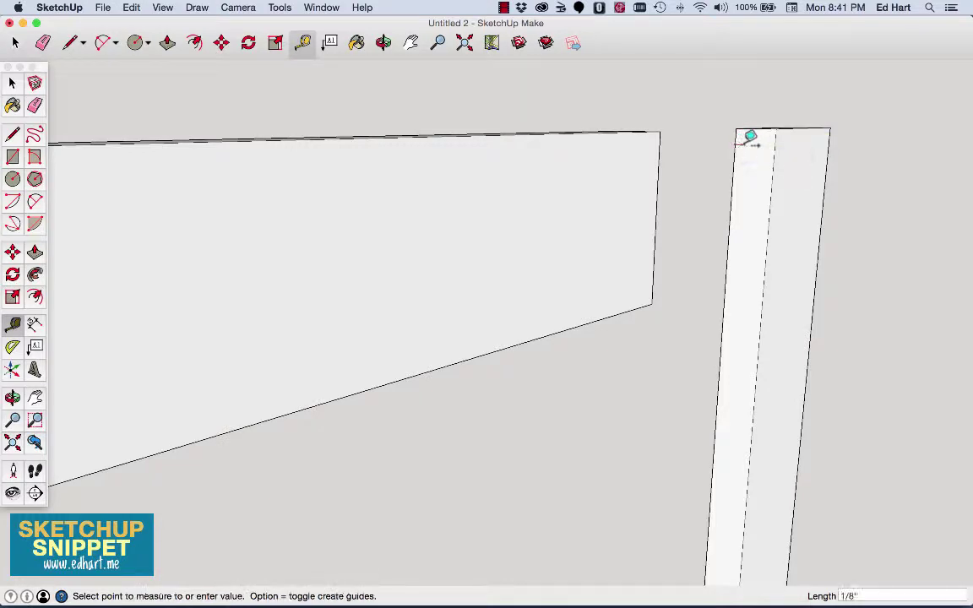
{"action": "left_click", "coordinate": [763, 127]}
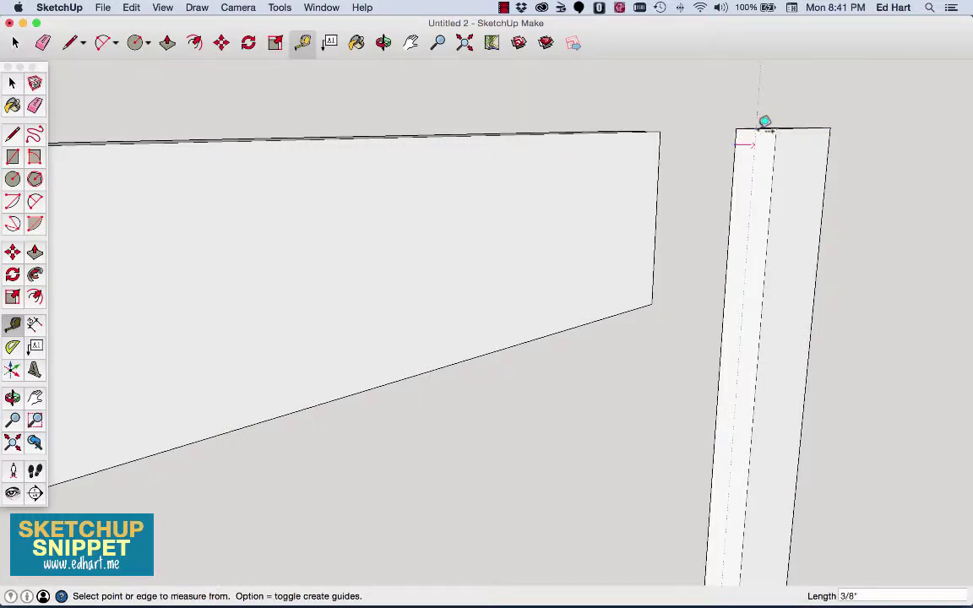
- Add two more guides each offset 1/8" from the existing guide
{"action": "left_click", "coordinate": [763, 137]}
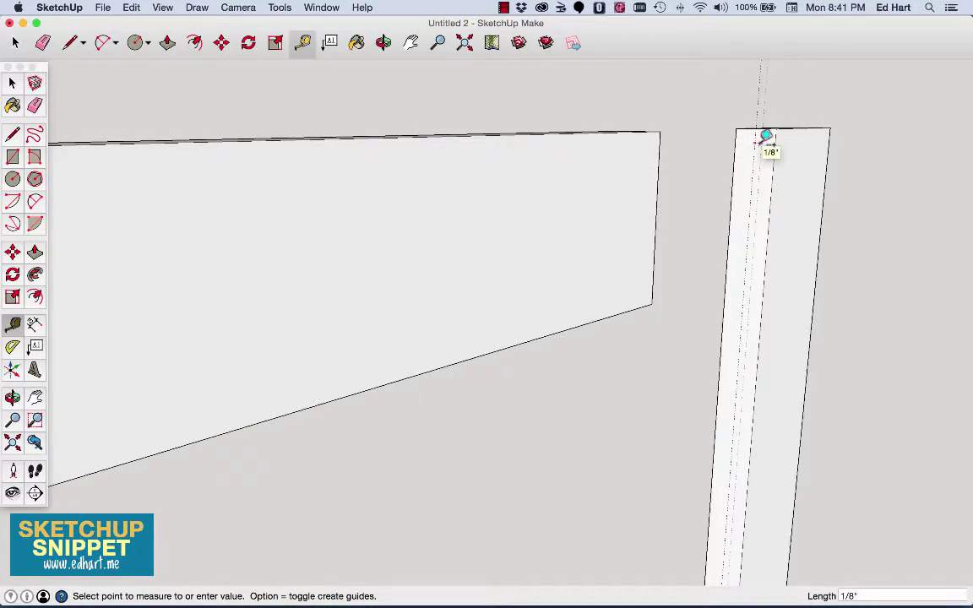
{"action": "type", "text": "1/8"}
{"action": "key", "text": "Return"}
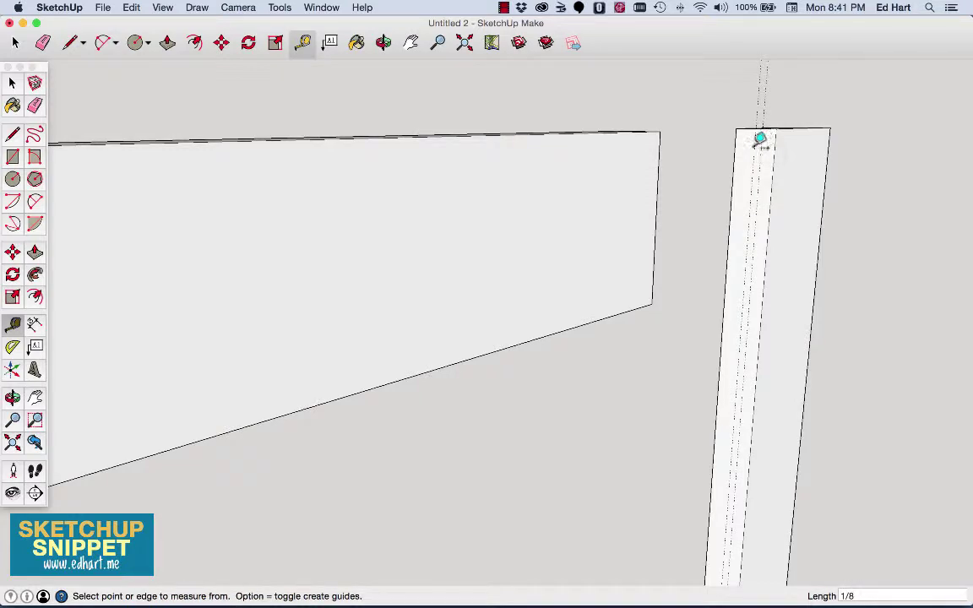
{"action": "left_click", "coordinate": [756, 140]}
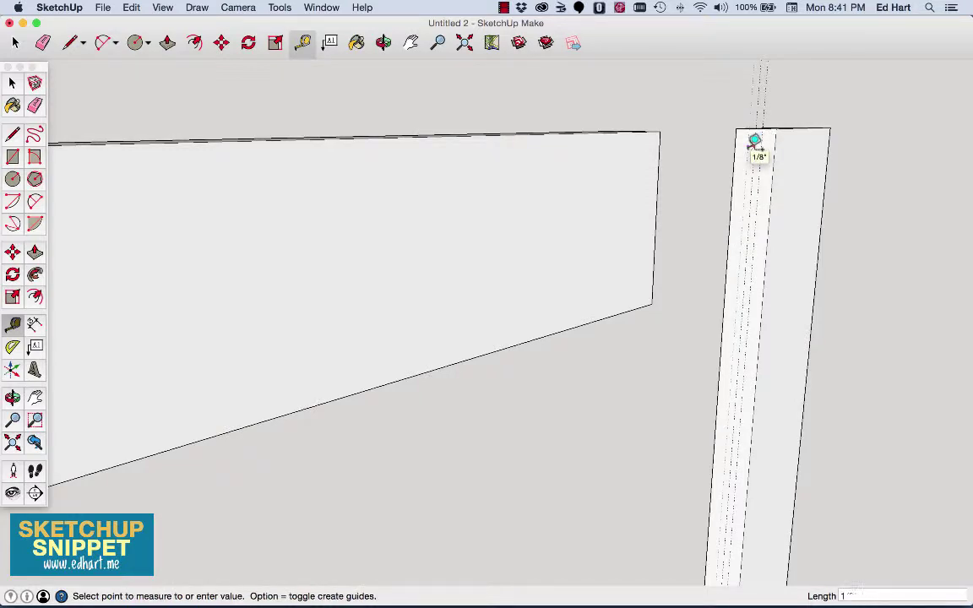
{"action": "type", "text": "1/8"}
{"action": "key", "text": "Return"}
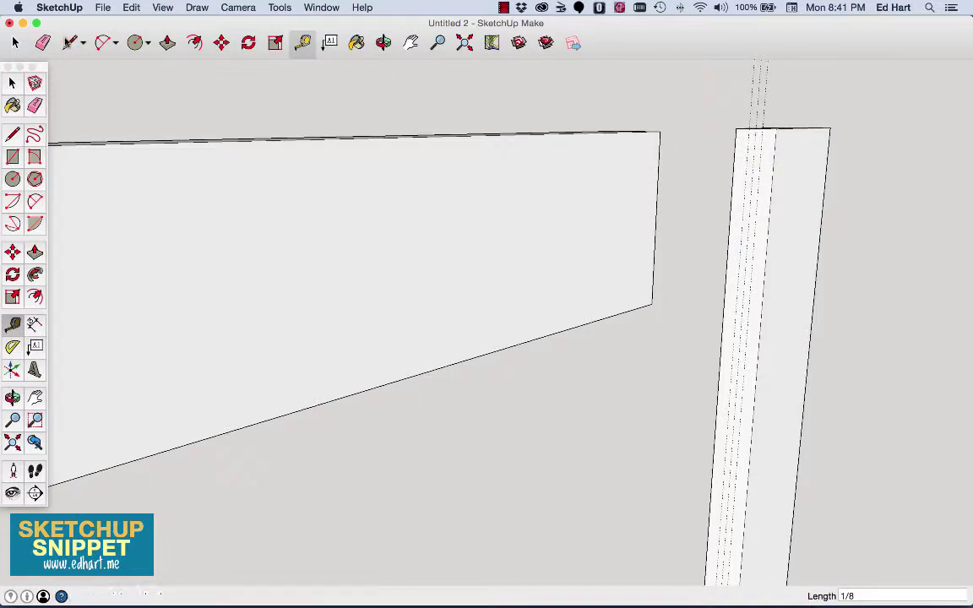
- Trace a groove line over the right stile's guides, then select the right stile
{"action": "key", "text": "l"}
{"action": "left_click", "coordinate": [756, 121]}
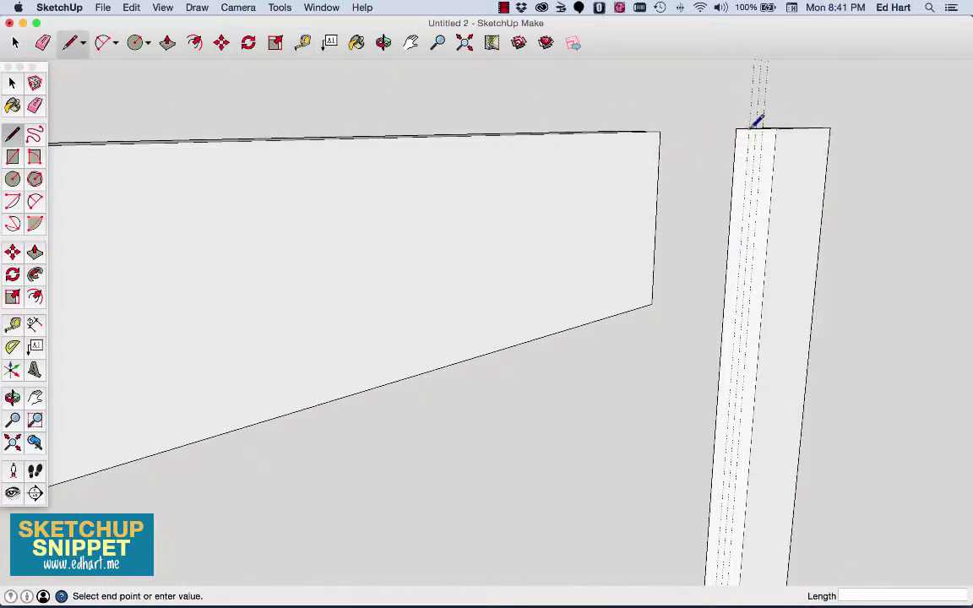
{"action": "scroll", "coordinate": [756, 135], "scroll_direction": "down", "scroll_amount": 6}
{"action": "scroll", "coordinate": [736, 431], "scroll_direction": "up", "scroll_amount": 5}
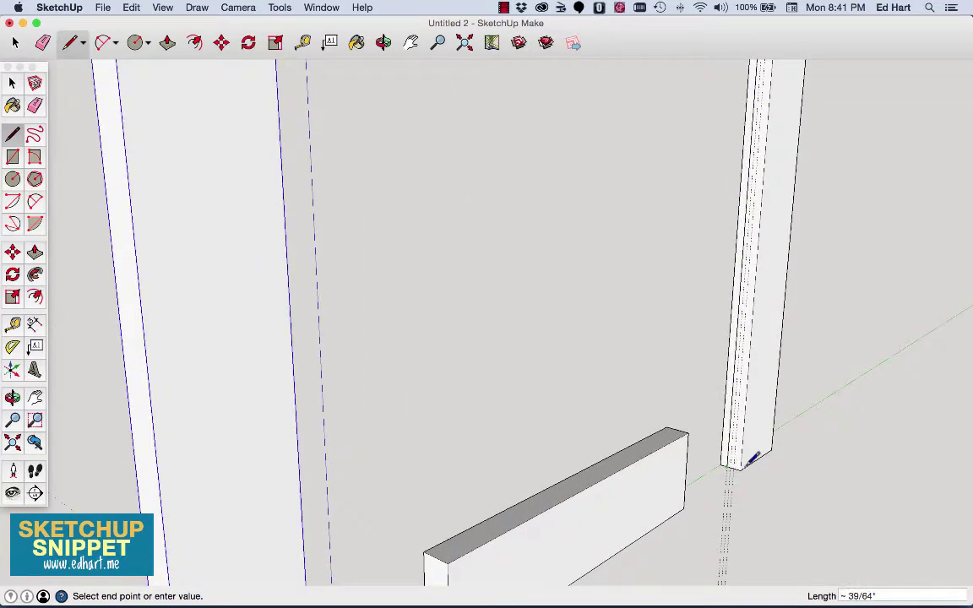
{"action": "scroll", "coordinate": [741, 461], "scroll_direction": "down", "scroll_amount": 1}
{"action": "scroll", "coordinate": [735, 397], "scroll_direction": "down", "scroll_amount": 3}
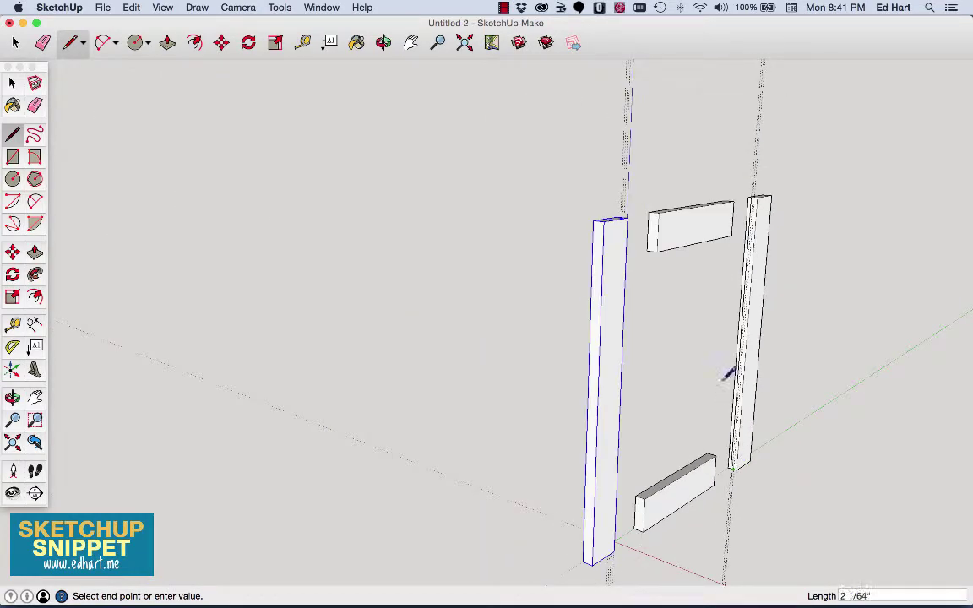
{"action": "scroll", "coordinate": [763, 191], "scroll_direction": "up", "scroll_amount": 5}
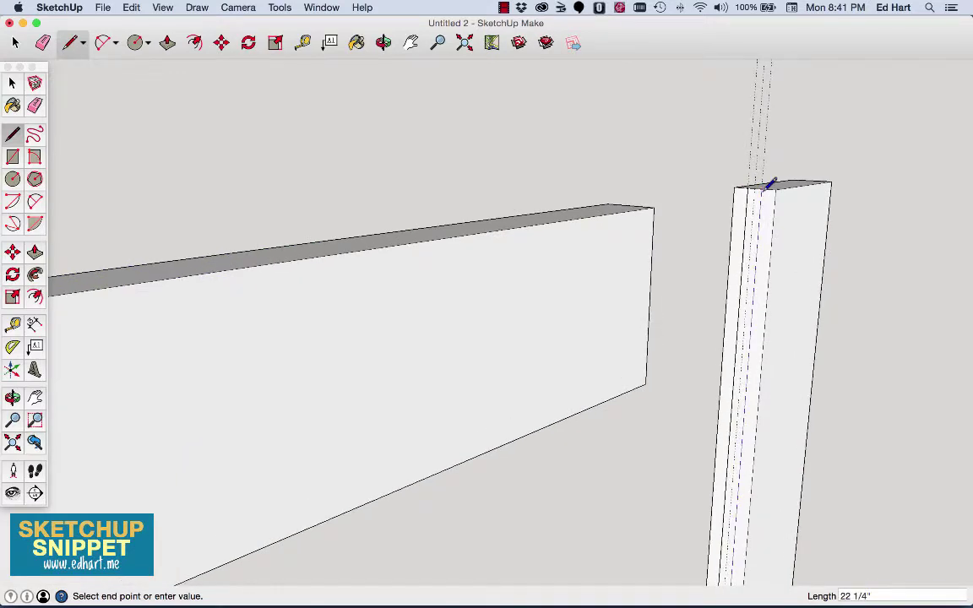
{"action": "left_click", "coordinate": [757, 189]}
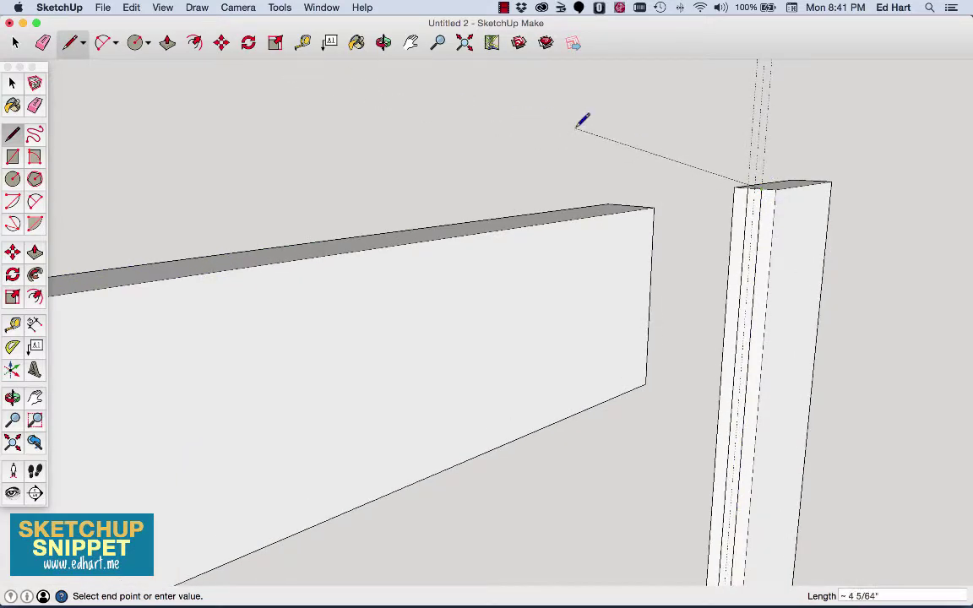
{"action": "key", "text": "Escape"}
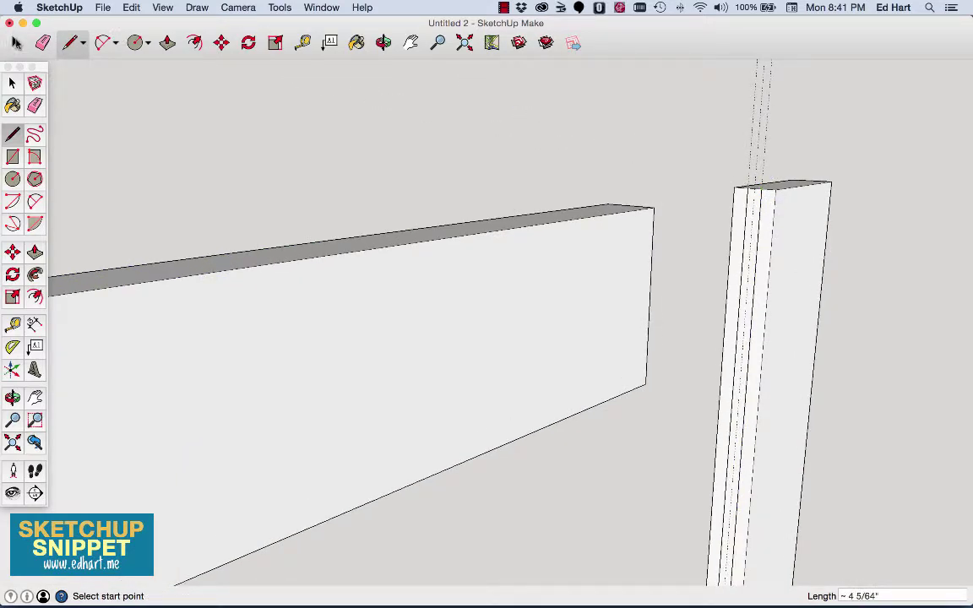
{"action": "left_click", "coordinate": [16, 42]}
{"action": "left_click", "coordinate": [802, 225]}
- Explode the right stile and push the strip between its guides in 1/4"
{"action": "right_click", "coordinate": [803, 222]}
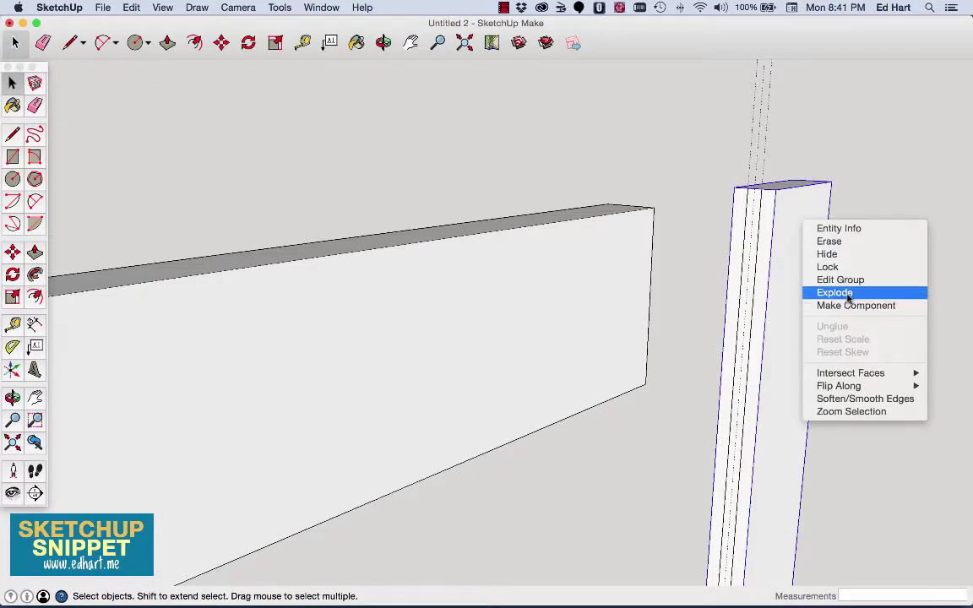
{"action": "left_click", "coordinate": [848, 295]}
{"action": "left_click", "coordinate": [168, 42]}
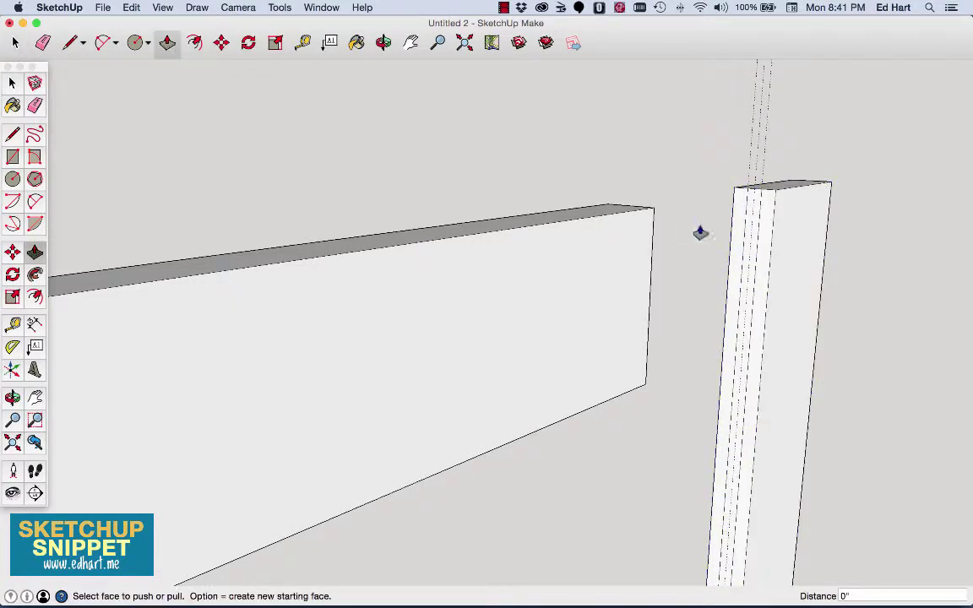
{"action": "left_click", "coordinate": [749, 244]}
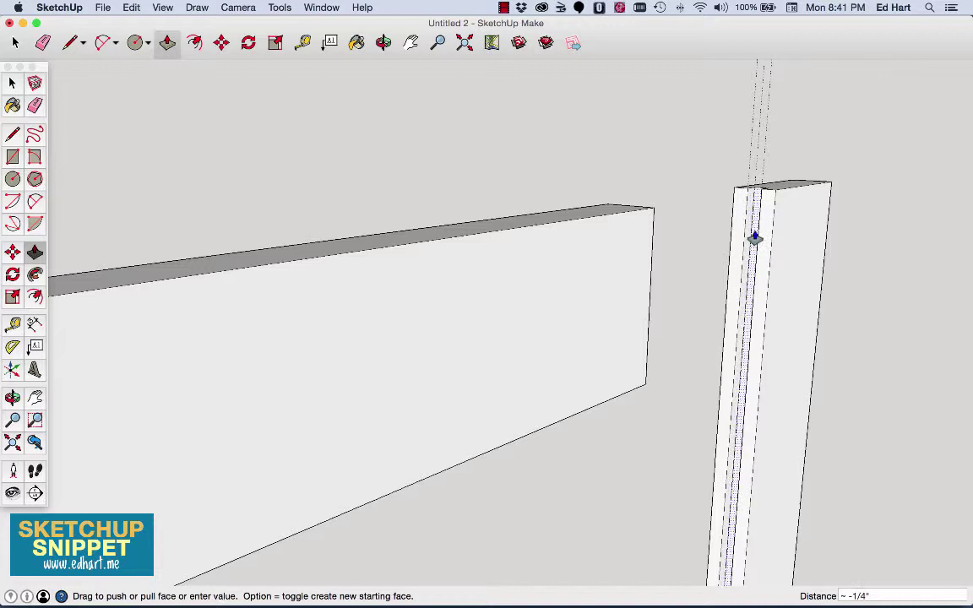
{"action": "type", "text": "1/4\""}
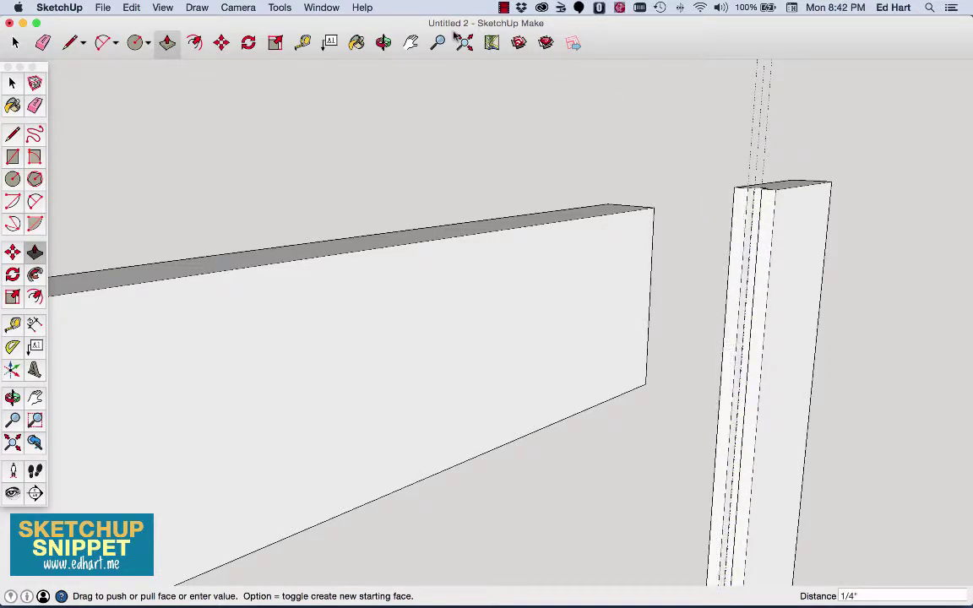
{"action": "key", "text": "Return"}
- Select the whole grooved right stile and make it a group again
{"action": "key", "text": "space"}
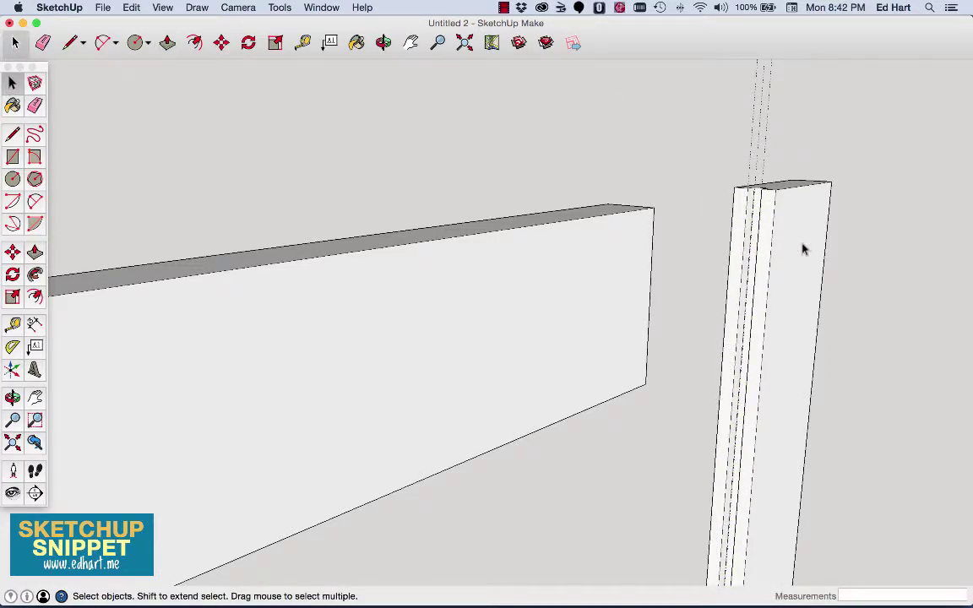
{"action": "triple_click", "coordinate": [803, 248]}
{"action": "right_click", "coordinate": [803, 247]}
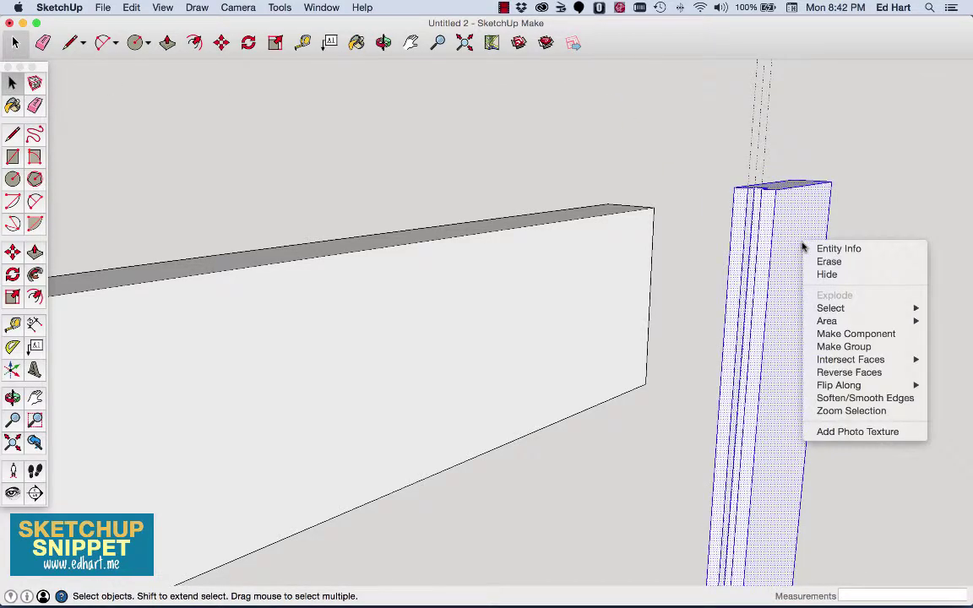
{"action": "left_click", "coordinate": [863, 349]}
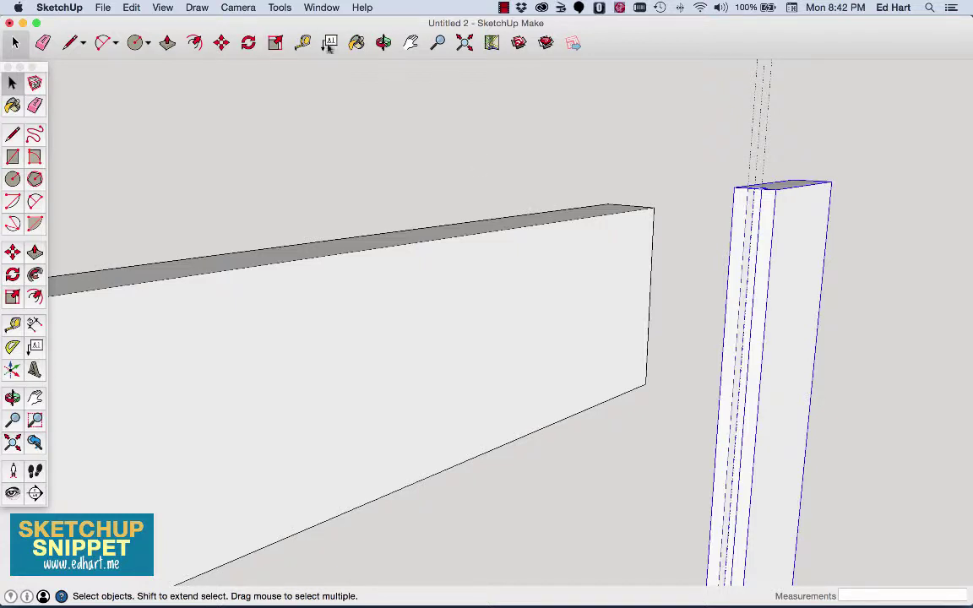
- Zoom in on the upper rail and place Tape Measure guides 3/8" and 1/8" from its end edge
{"action": "left_click", "coordinate": [383, 42]}
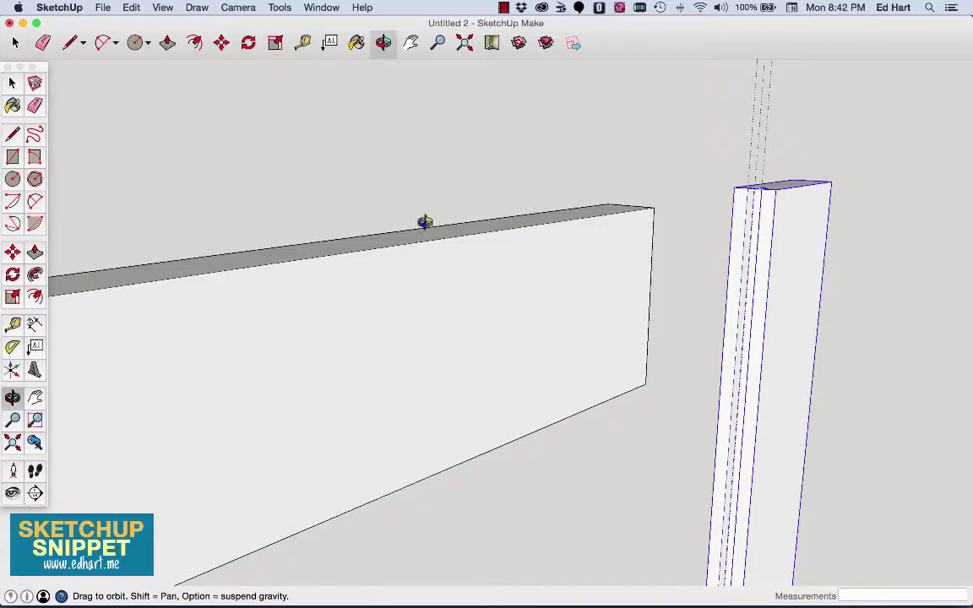
{"action": "left_click", "coordinate": [463, 42]}
{"action": "scroll", "coordinate": [503, 68], "scroll_direction": "up", "scroll_amount": 5}
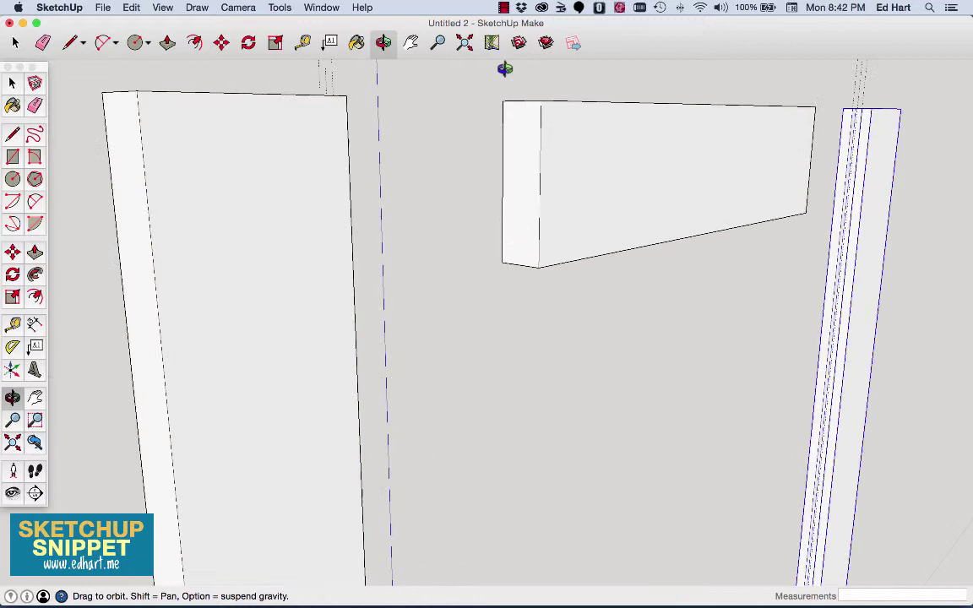
{"action": "scroll", "coordinate": [504, 68], "scroll_direction": "up", "scroll_amount": 2}
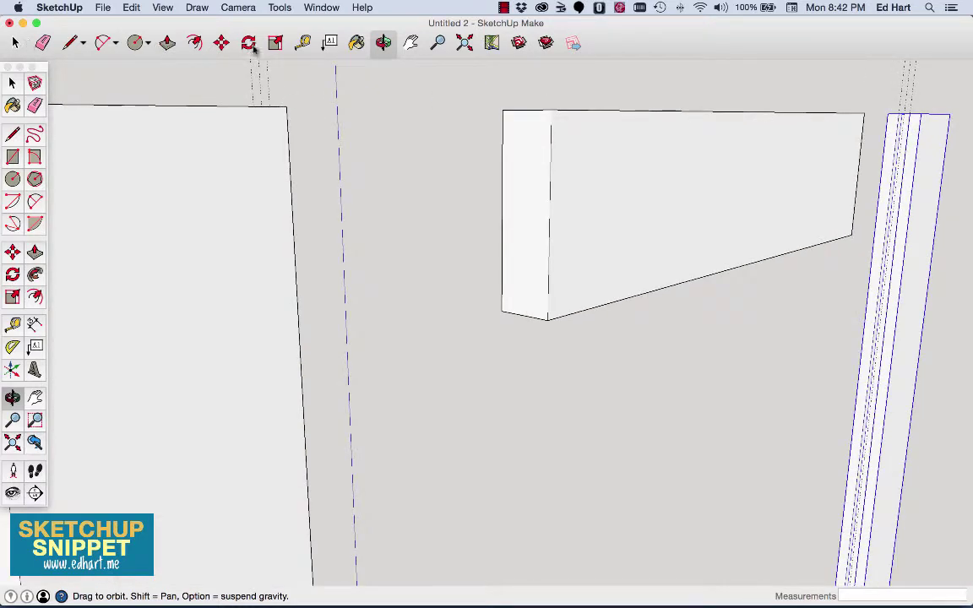
{"action": "left_click", "coordinate": [303, 42]}
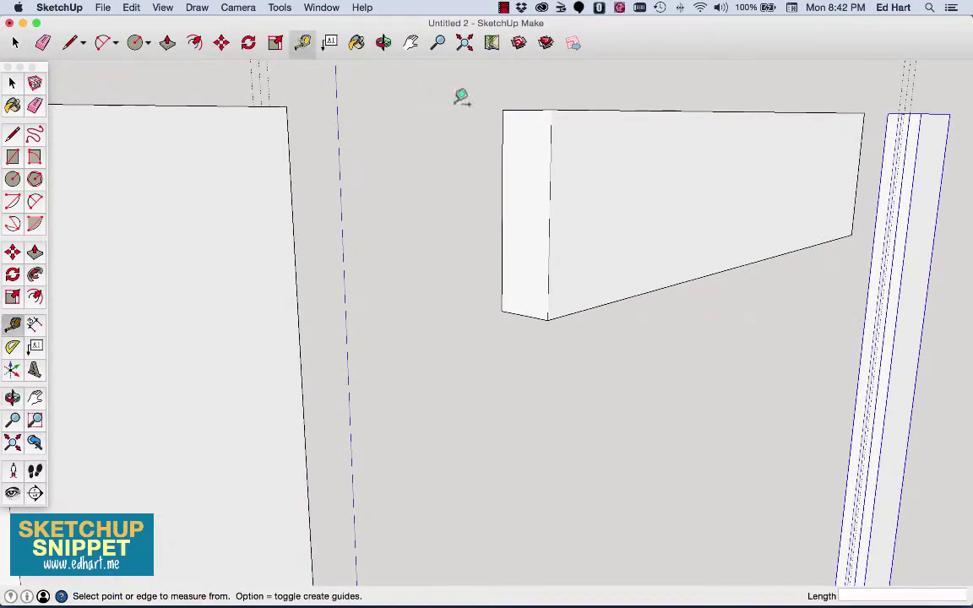
{"action": "left_click", "coordinate": [511, 114]}
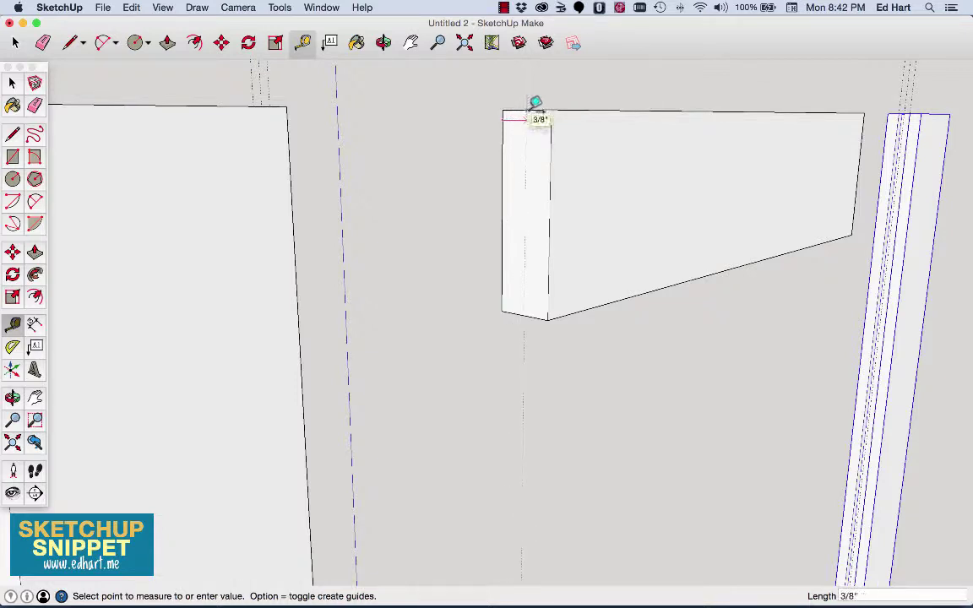
{"action": "left_click", "coordinate": [536, 102]}
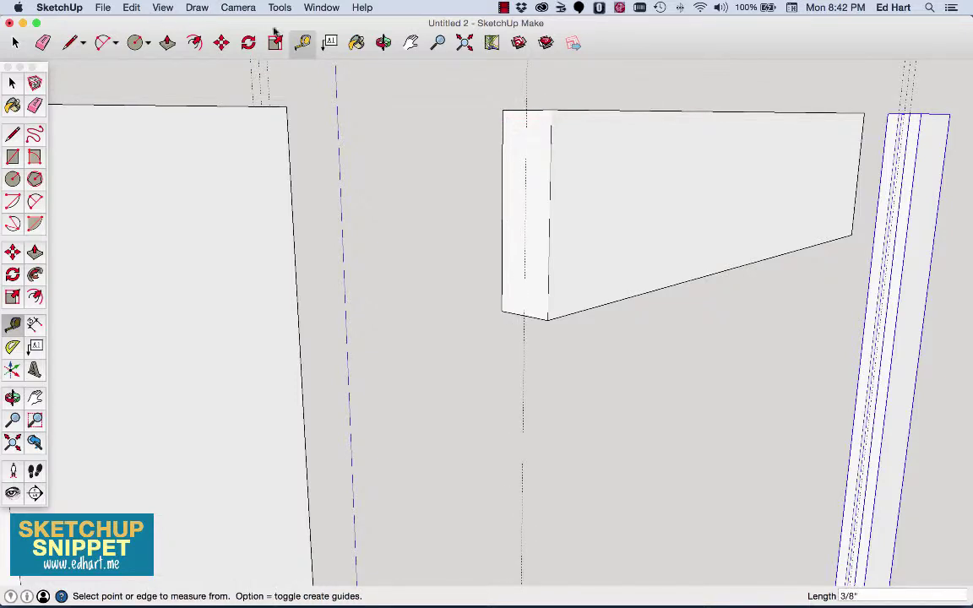
{"action": "left_click", "coordinate": [532, 148]}
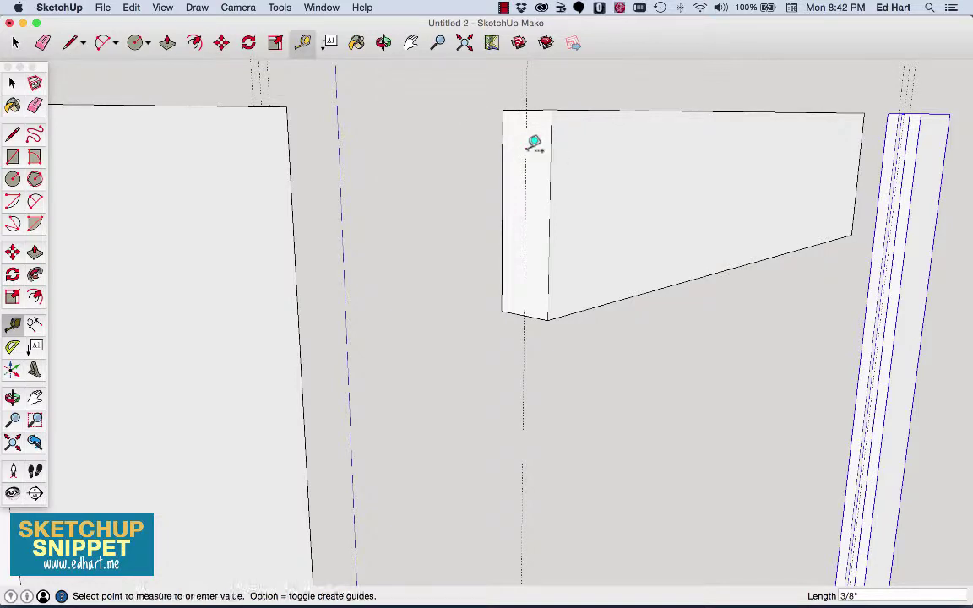
{"action": "left_click", "coordinate": [538, 143]}
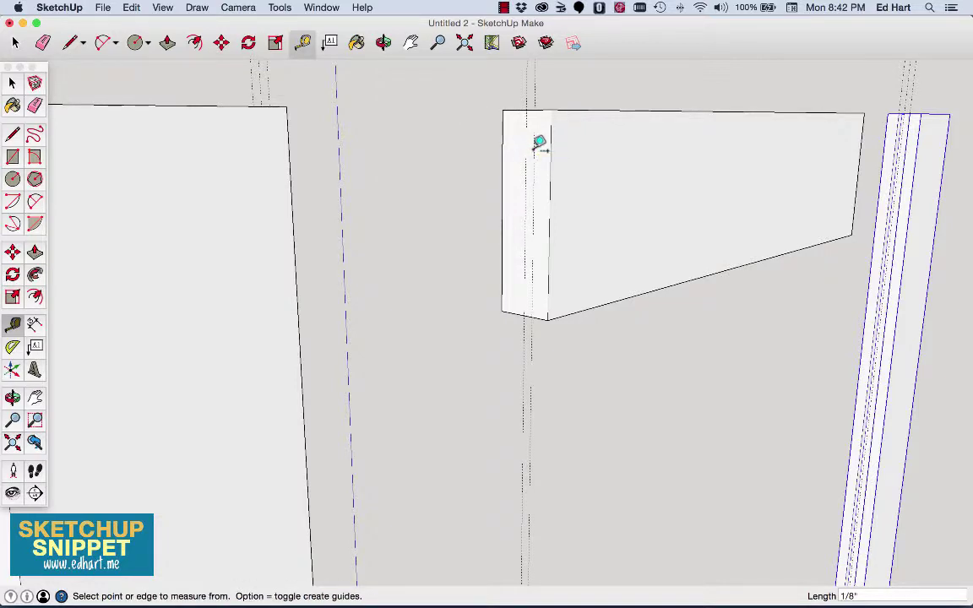
{"action": "left_click", "coordinate": [534, 146]}
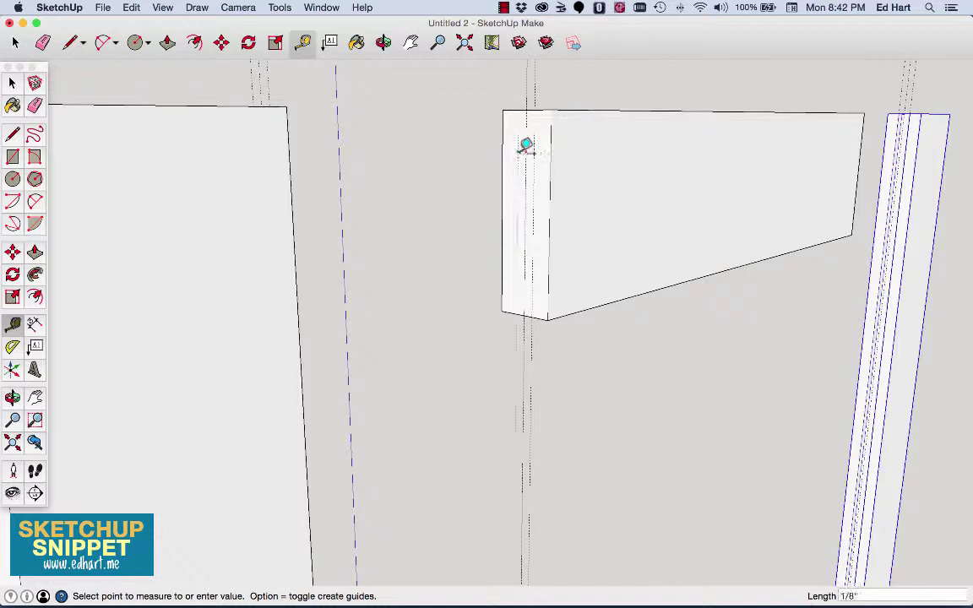
{"action": "left_click", "coordinate": [523, 145]}
- Draw two lines down the rail's end, from its top edge to its bottom edge
{"action": "left_click", "coordinate": [71, 43]}
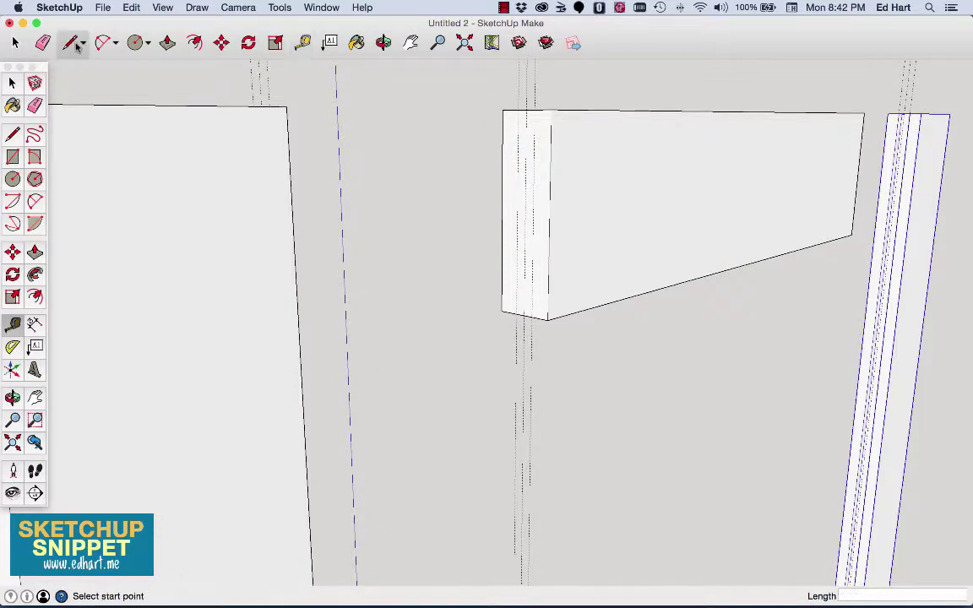
{"action": "left_click", "coordinate": [520, 112]}
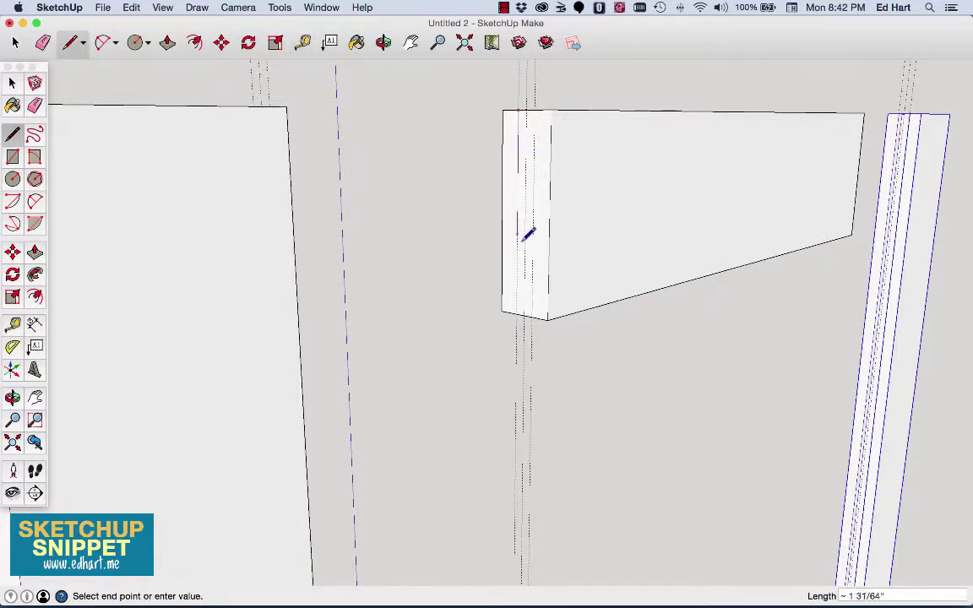
{"action": "left_click", "coordinate": [518, 311]}
{"action": "left_click", "coordinate": [534, 314]}
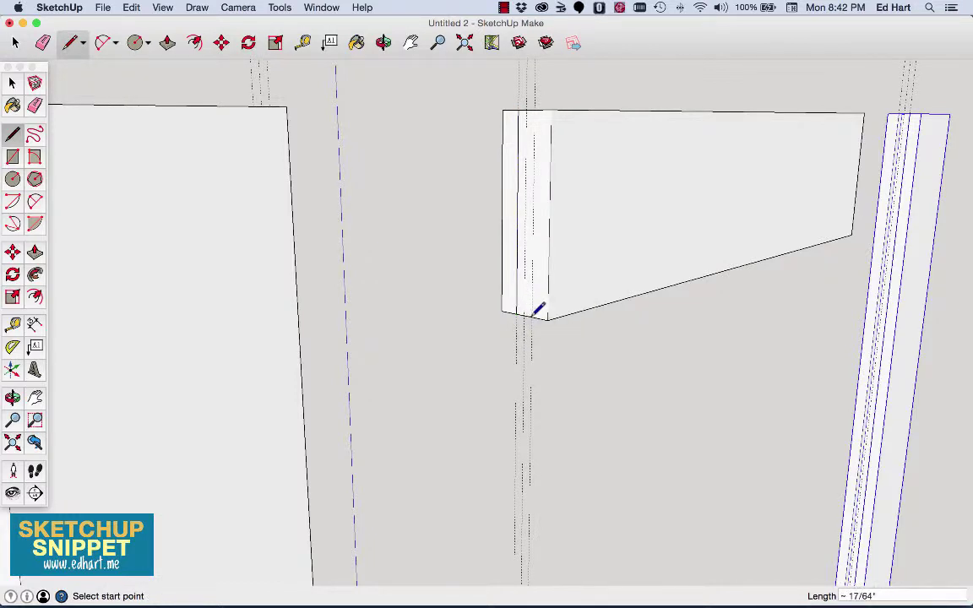
{"action": "left_click", "coordinate": [536, 314]}
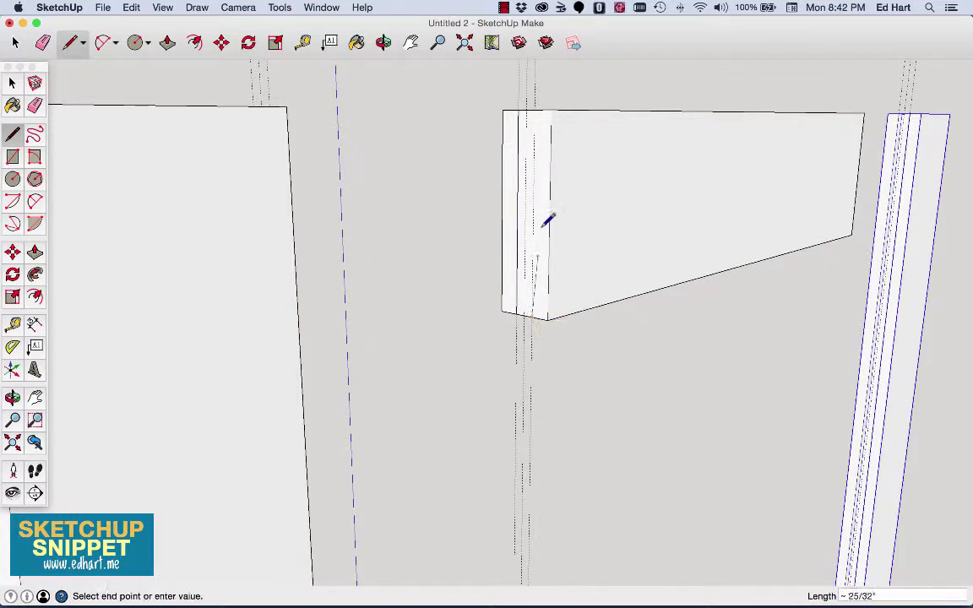
{"action": "left_click", "coordinate": [534, 111]}
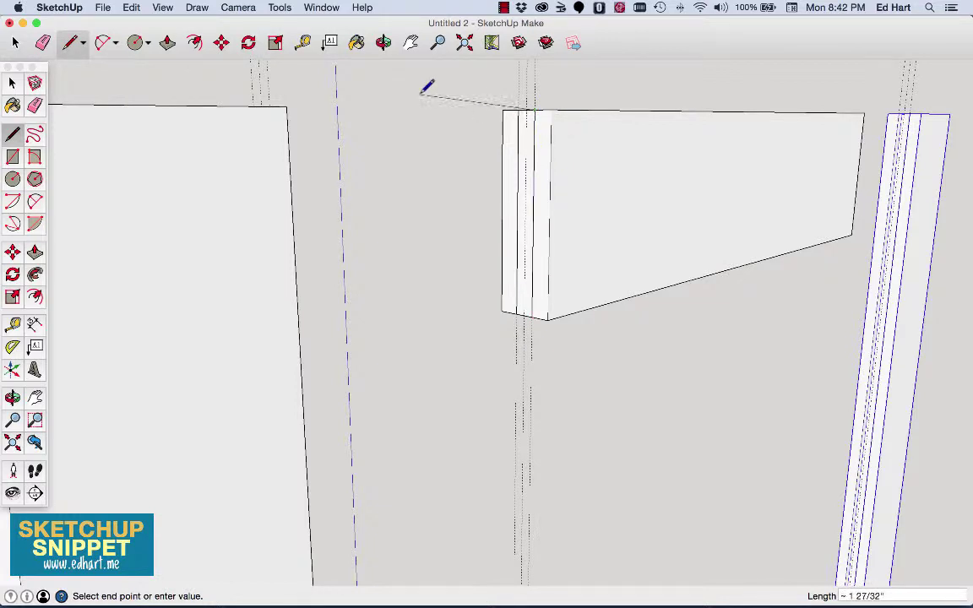
- Explode the upper rail's group into loose geometry
{"action": "left_click", "coordinate": [14, 42]}
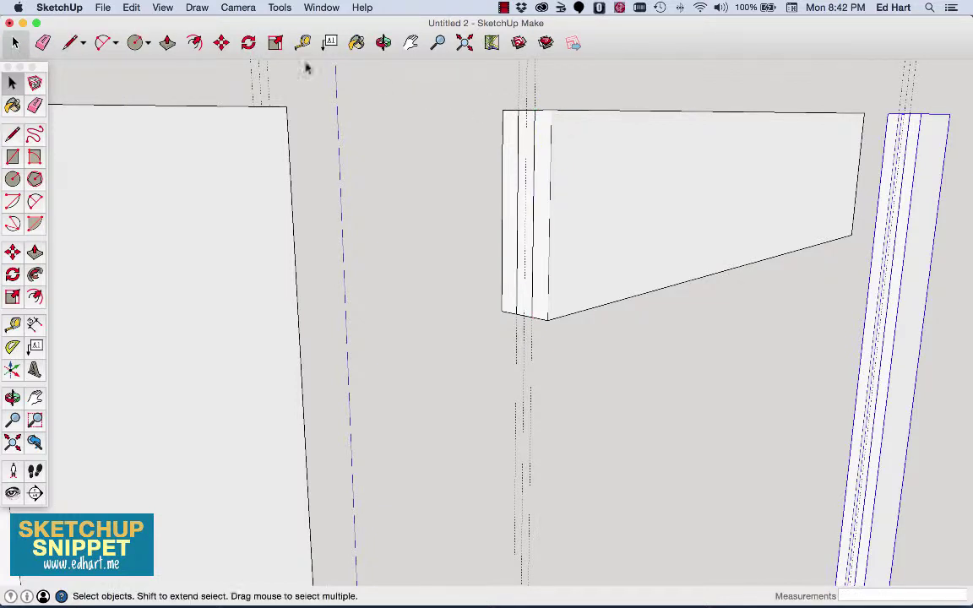
{"action": "right_click", "coordinate": [560, 167]}
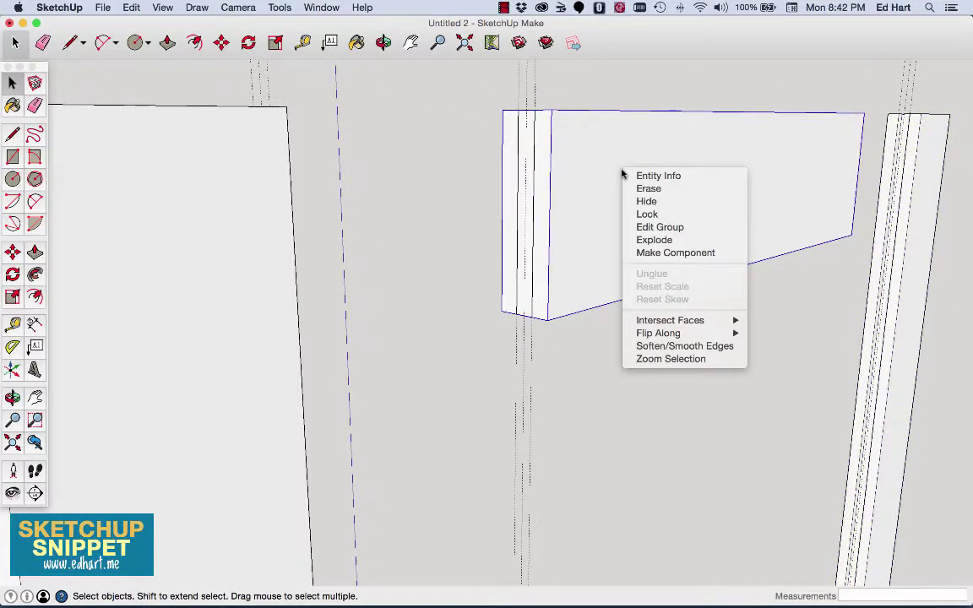
{"action": "left_click", "coordinate": [678, 241]}
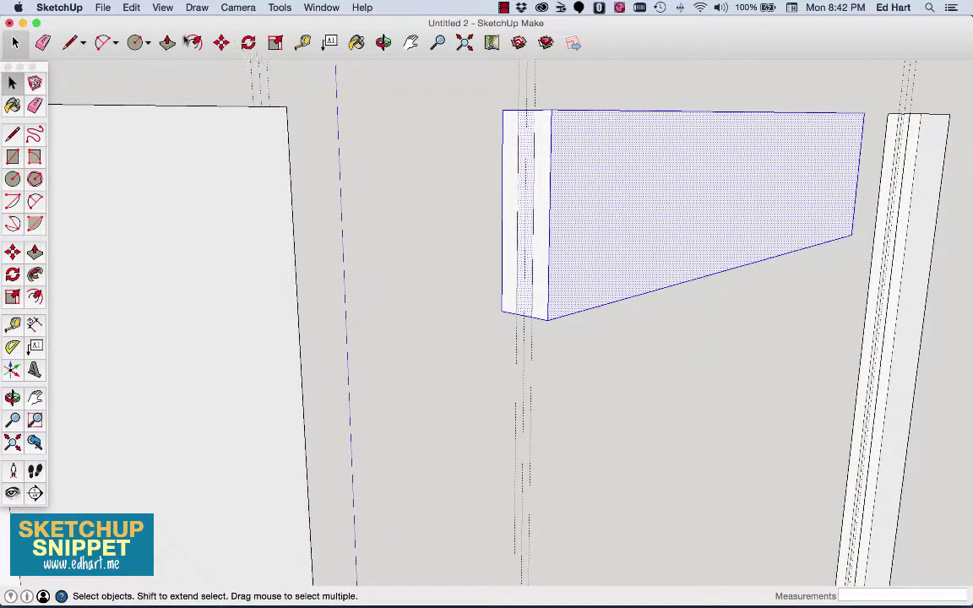
- Push the narrow end strip of the rail in by 1/4 inch
{"action": "left_click", "coordinate": [167, 42]}
{"action": "left_click", "coordinate": [510, 186]}
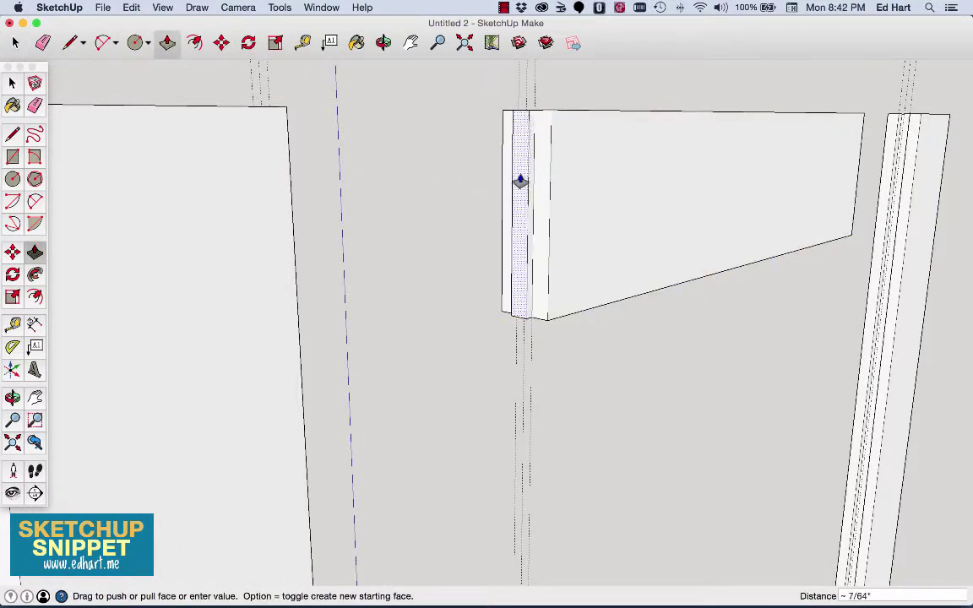
{"action": "type", "text": "1/4"}
{"action": "key", "text": "Return"}
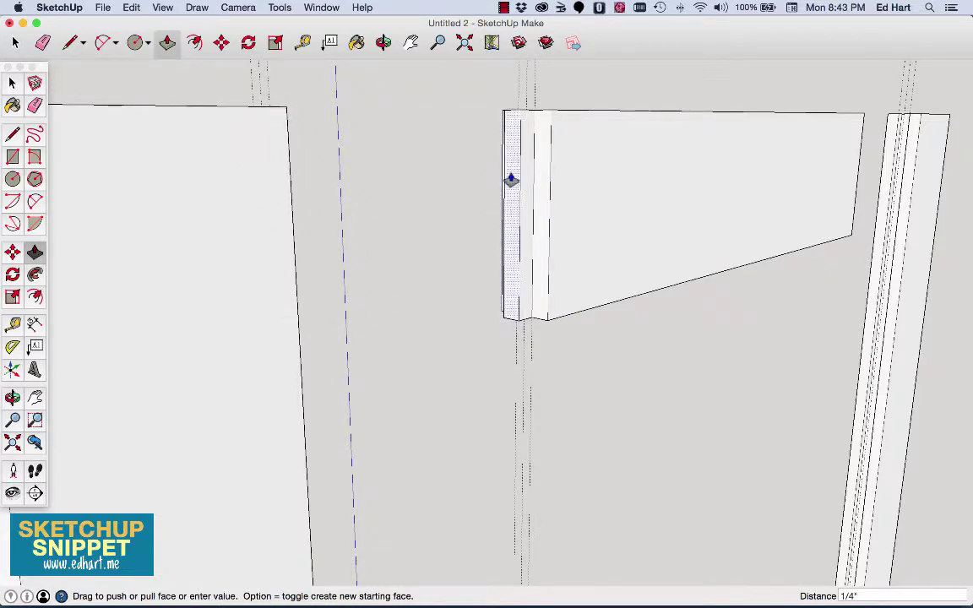
- Orbit the view to face the upper rail's far end head-on
{"action": "left_click", "coordinate": [249, 42]}
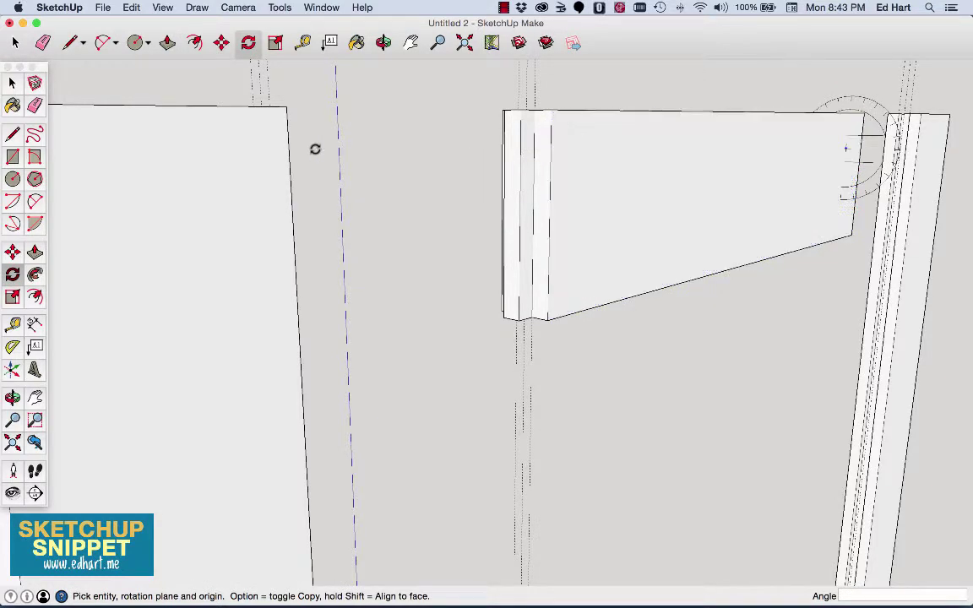
{"action": "left_click", "coordinate": [16, 42]}
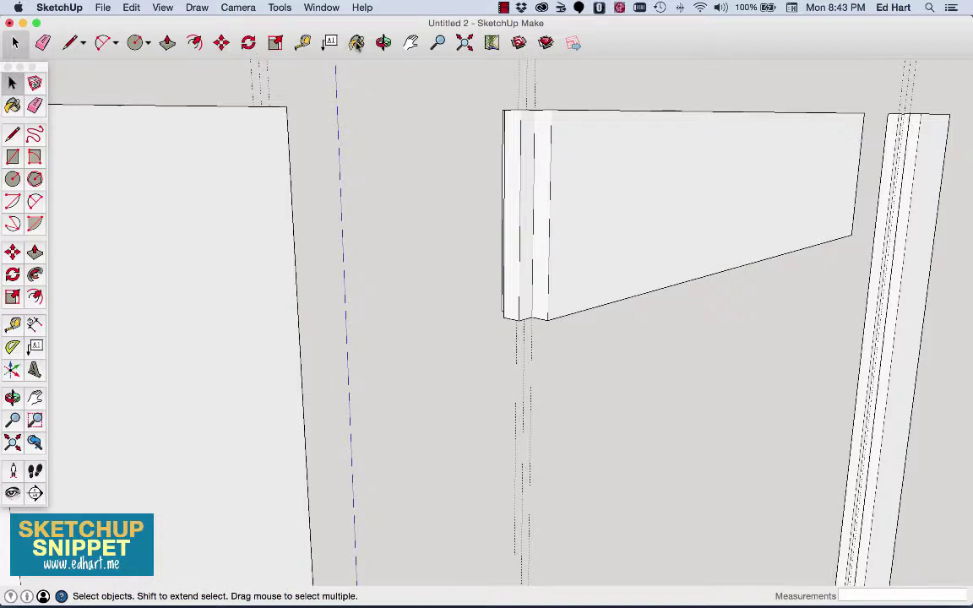
{"action": "left_click", "coordinate": [383, 42]}
{"action": "left_click_drag", "start_coordinate": [749, 153], "coordinate": [247, 186]}
{"action": "scroll", "coordinate": [312, 196], "scroll_direction": "down", "scroll_amount": 5}
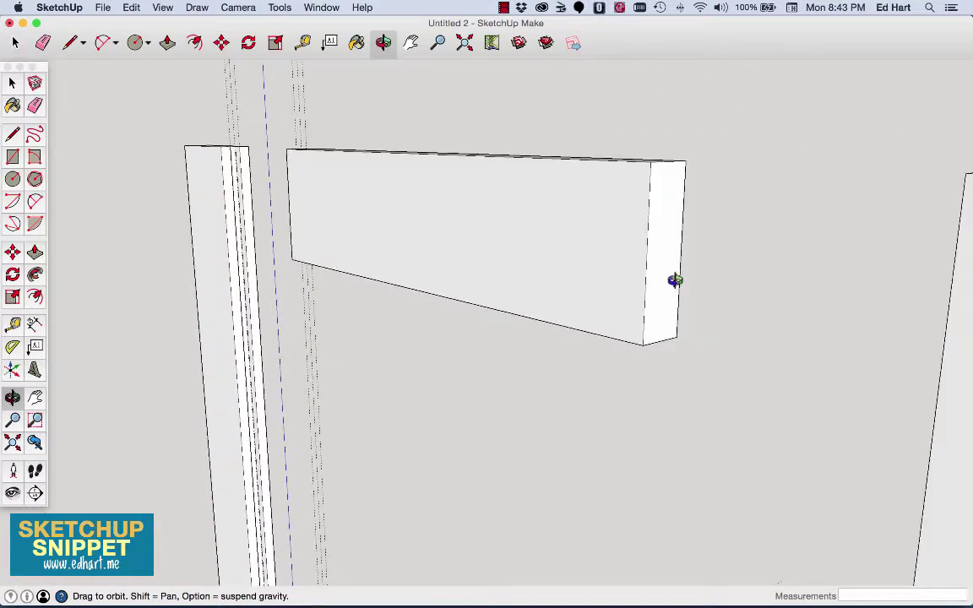
{"action": "left_click_drag", "start_coordinate": [675, 280], "coordinate": [437, 106]}
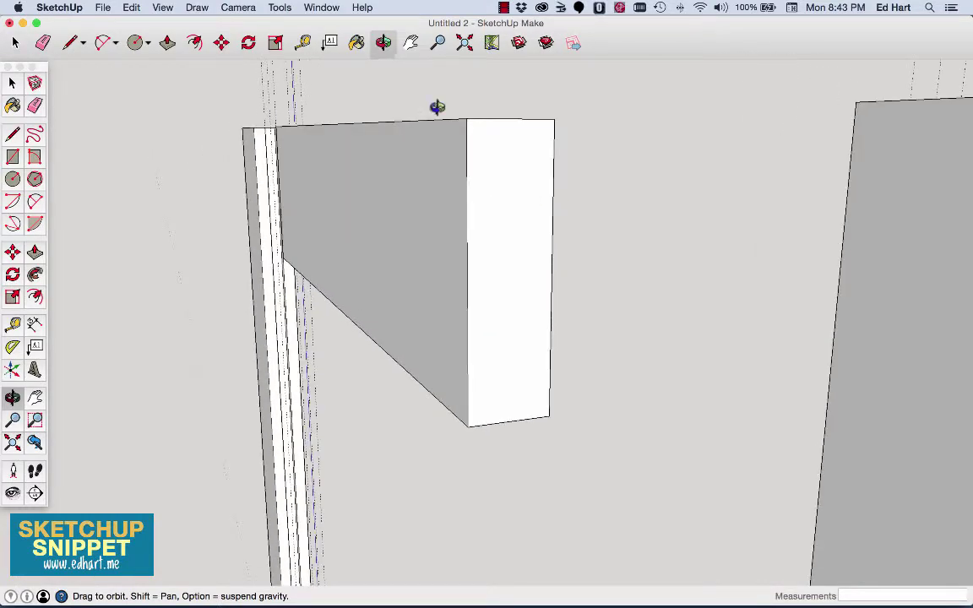
- Place Tape Measure guides across the end face at 1/16" and 1/8" from its edges
{"action": "left_click", "coordinate": [302, 42]}
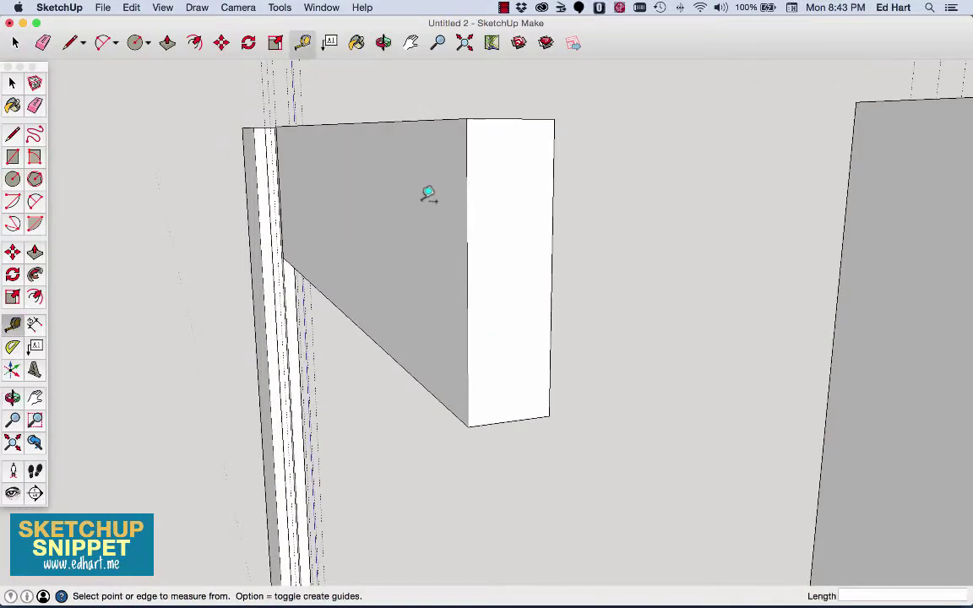
{"action": "left_click", "coordinate": [470, 131]}
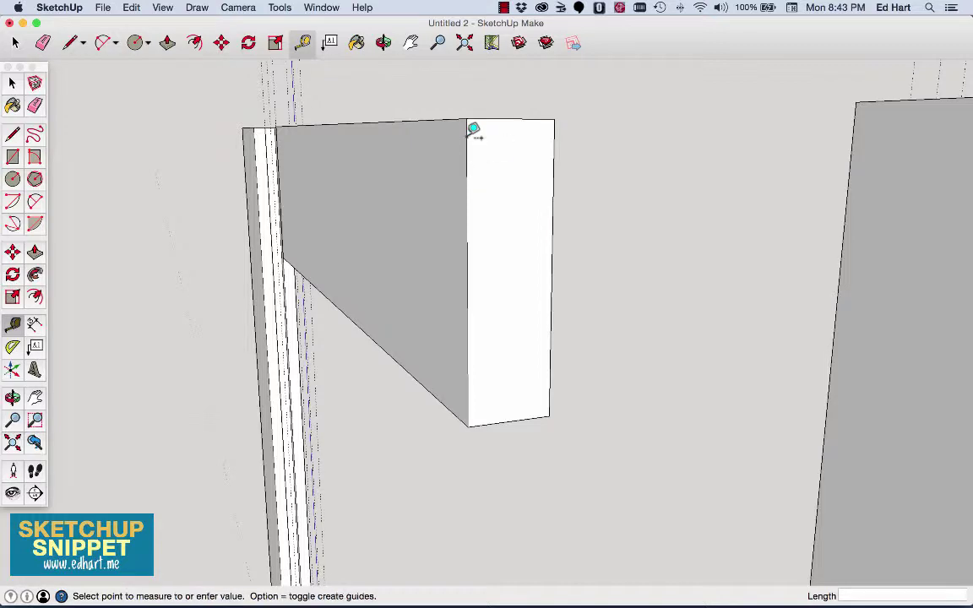
{"action": "left_click", "coordinate": [516, 127]}
{"action": "left_click", "coordinate": [518, 134]}
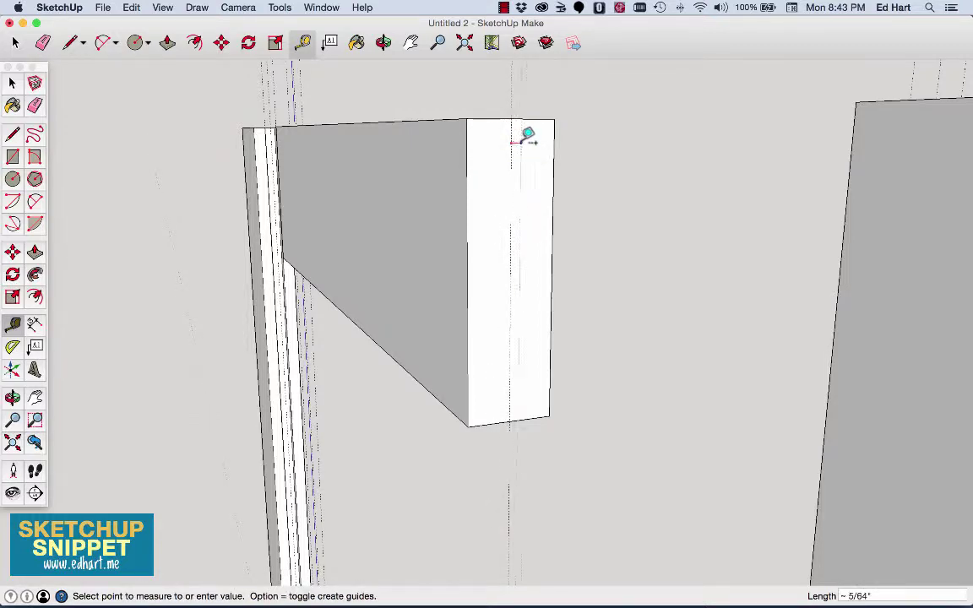
{"action": "type", "text": "1/"}
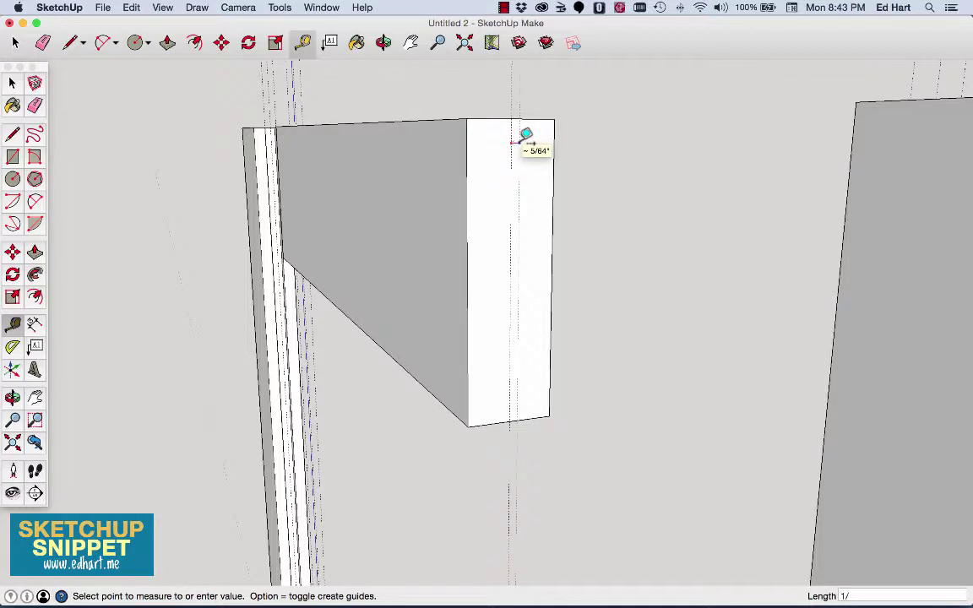
{"action": "type", "text": "16"}
{"action": "key", "text": "Return"}
{"action": "left_click", "coordinate": [511, 148]}
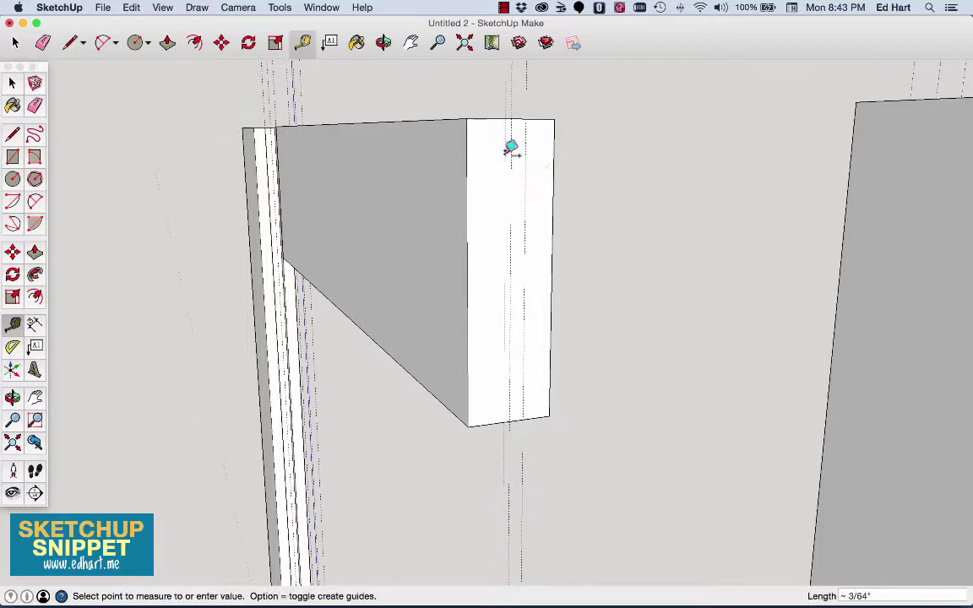
{"action": "type", "text": "1/8"}
{"action": "key", "text": "Return"}
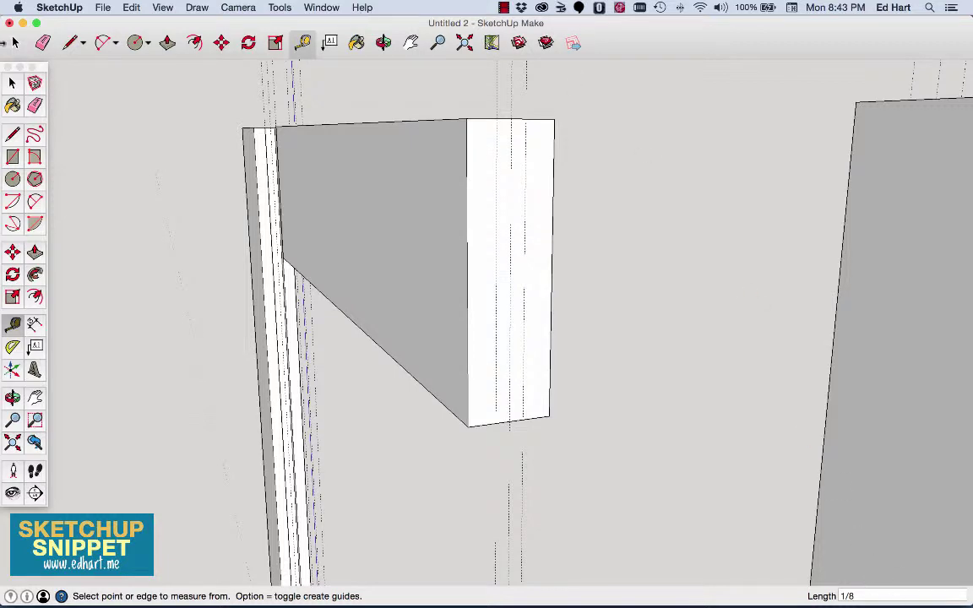
{"action": "key", "text": "space"}
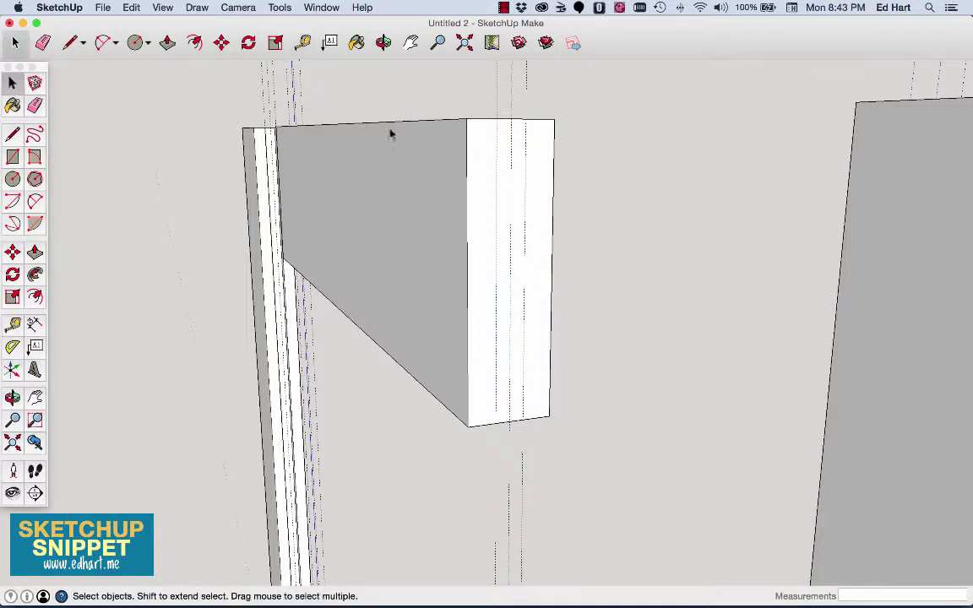
- Draw two vertical lines down the rail's end face along the guides
{"action": "left_click", "coordinate": [72, 43]}
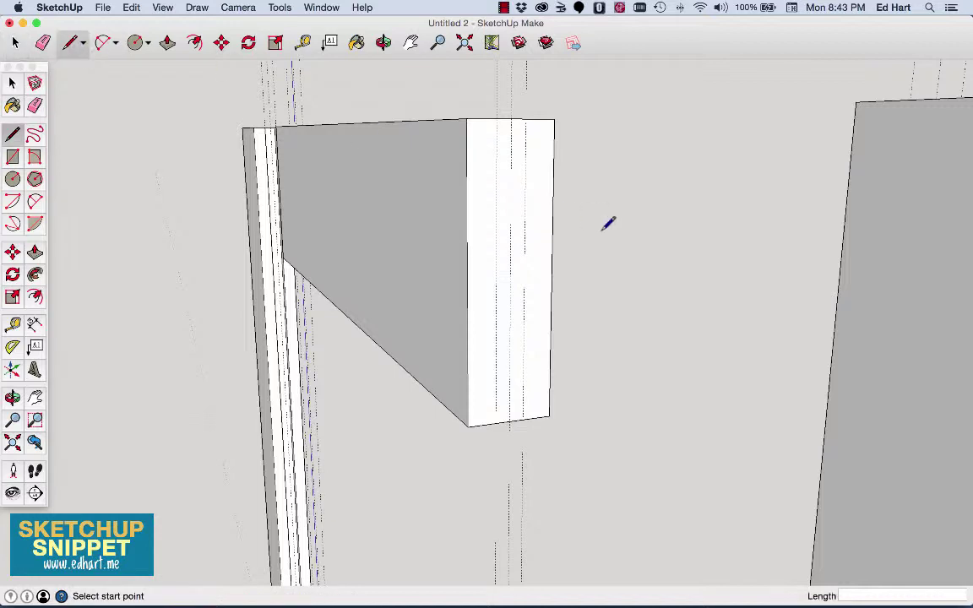
{"action": "left_click", "coordinate": [498, 119]}
{"action": "left_click", "coordinate": [497, 422]}
{"action": "left_click", "coordinate": [522, 418]}
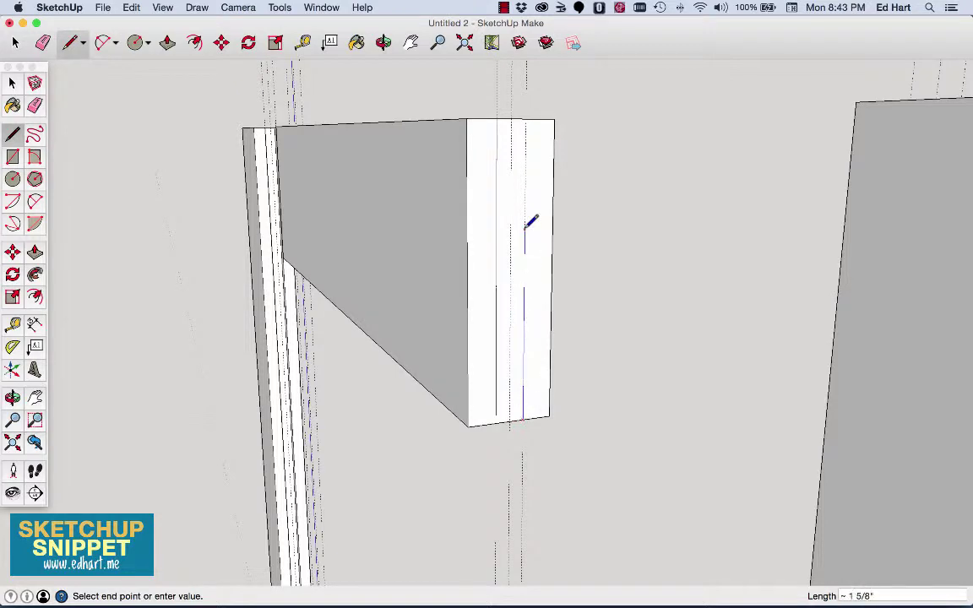
{"action": "left_click", "coordinate": [525, 121]}
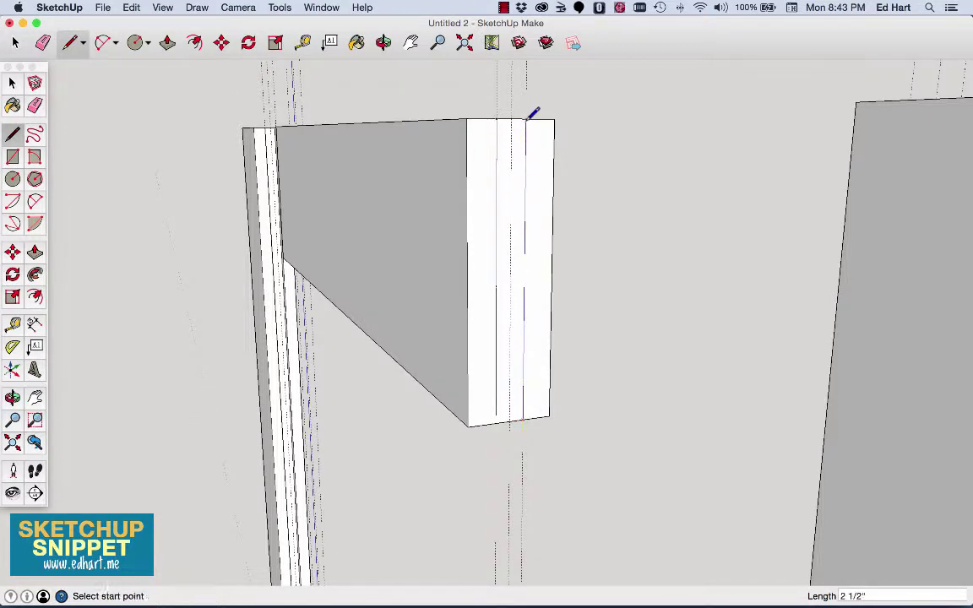
- Push/Pull the strip between the lines by 1/4 inch to form the tenon
{"action": "left_click", "coordinate": [167, 42]}
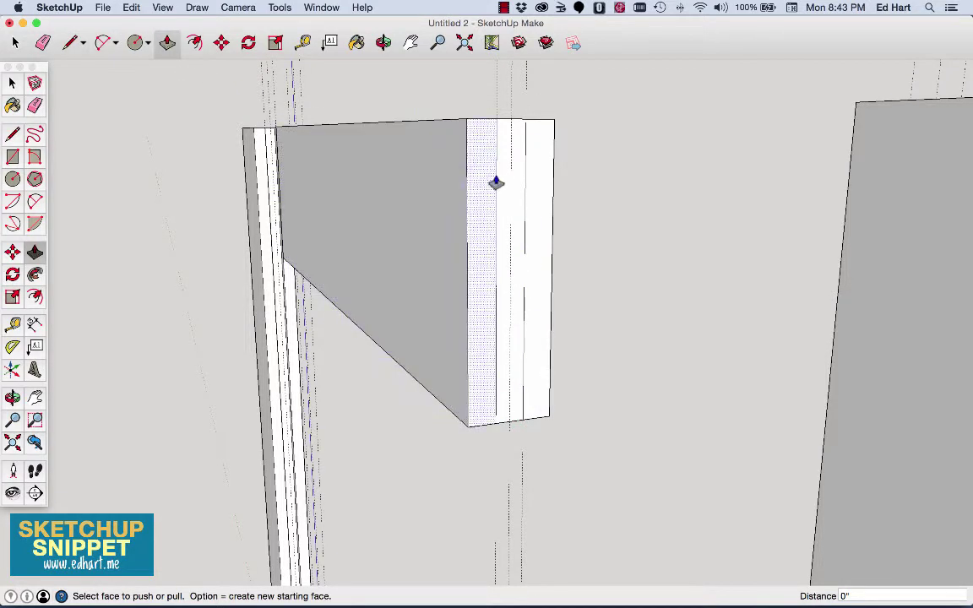
{"action": "left_click", "coordinate": [498, 184]}
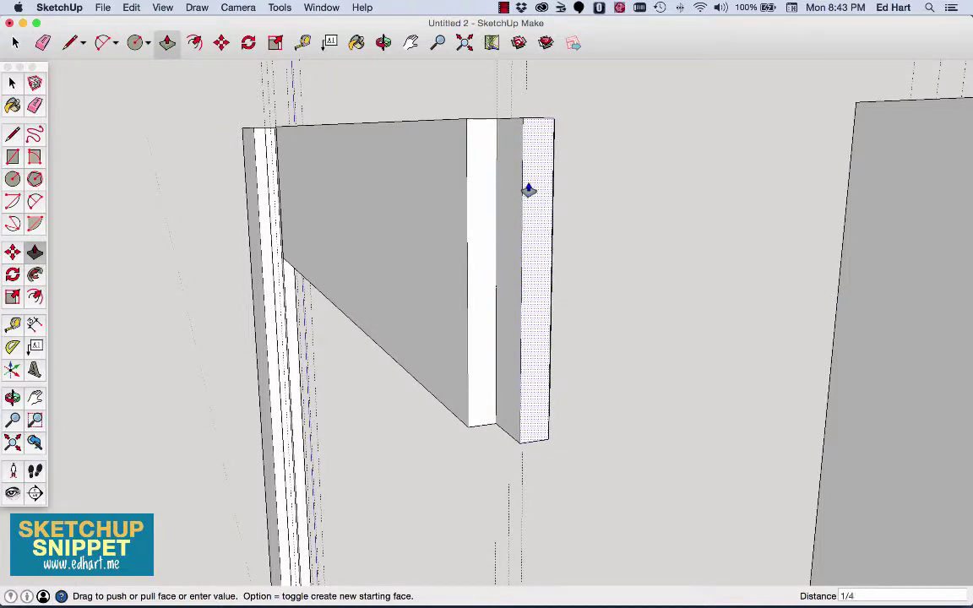
{"action": "type", "text": "1/4"}
{"action": "key", "text": "Return"}
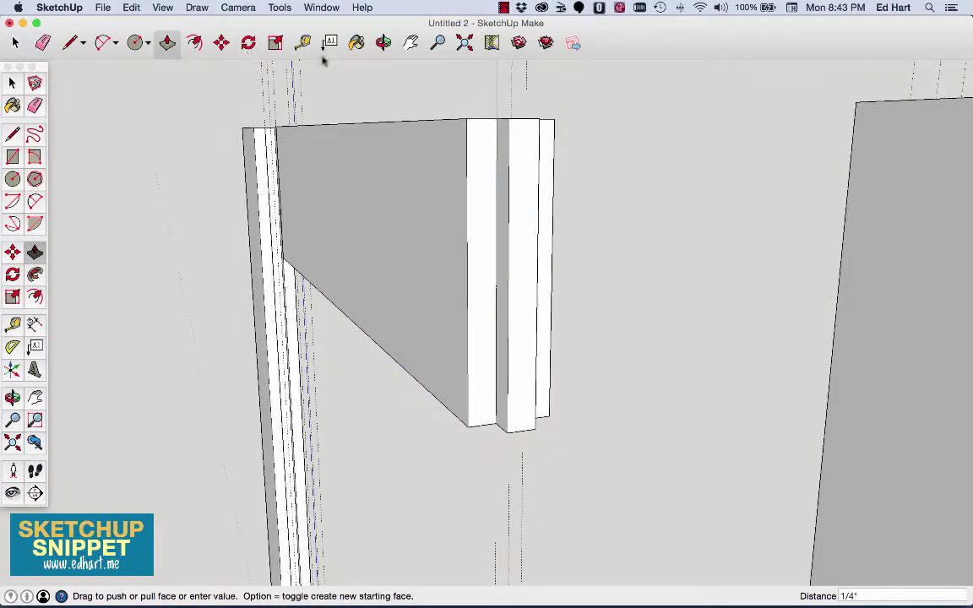
{"action": "left_click", "coordinate": [383, 42]}
- Orbit and zoom to see the upper rail along its full length with both tenons
{"action": "left_click_drag", "start_coordinate": [333, 363], "coordinate": [400, 222]}
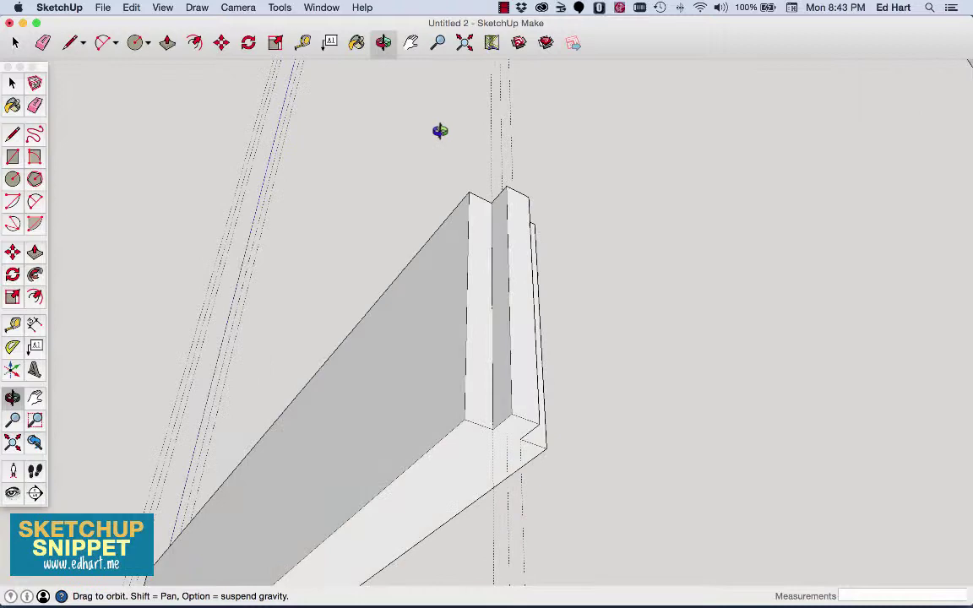
{"action": "scroll", "coordinate": [403, 418], "scroll_direction": "down", "scroll_amount": 5}
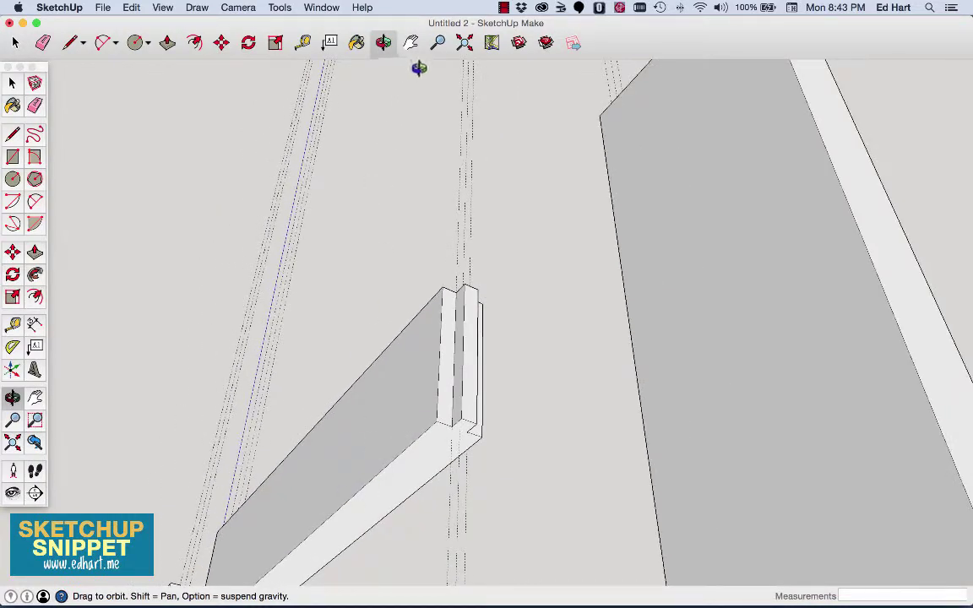
{"action": "scroll", "coordinate": [417, 165], "scroll_direction": "down", "scroll_amount": 5}
{"action": "scroll", "coordinate": [395, 217], "scroll_direction": "up", "scroll_amount": 6}
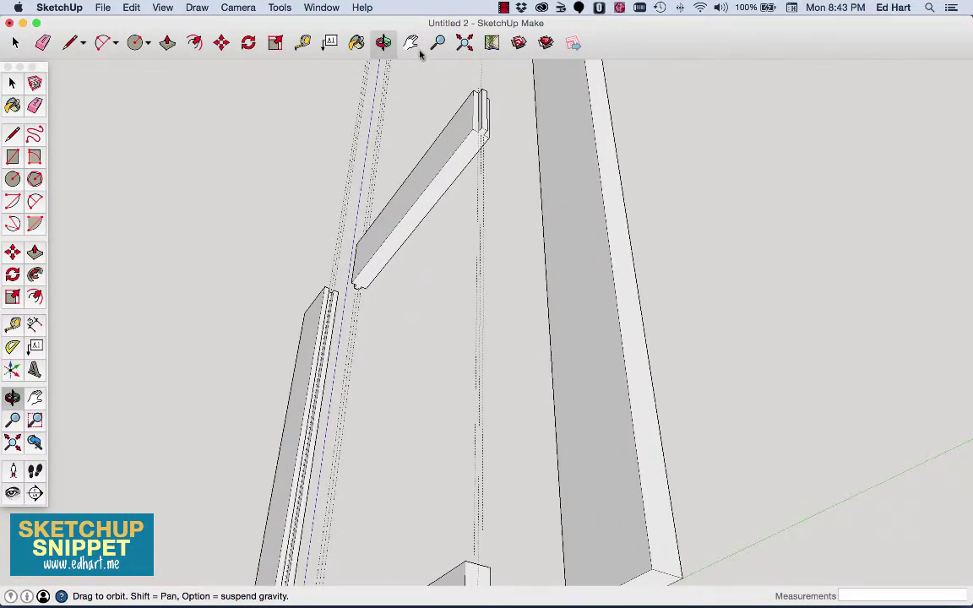
{"action": "scroll", "coordinate": [423, 78], "scroll_direction": "up", "scroll_amount": 5}
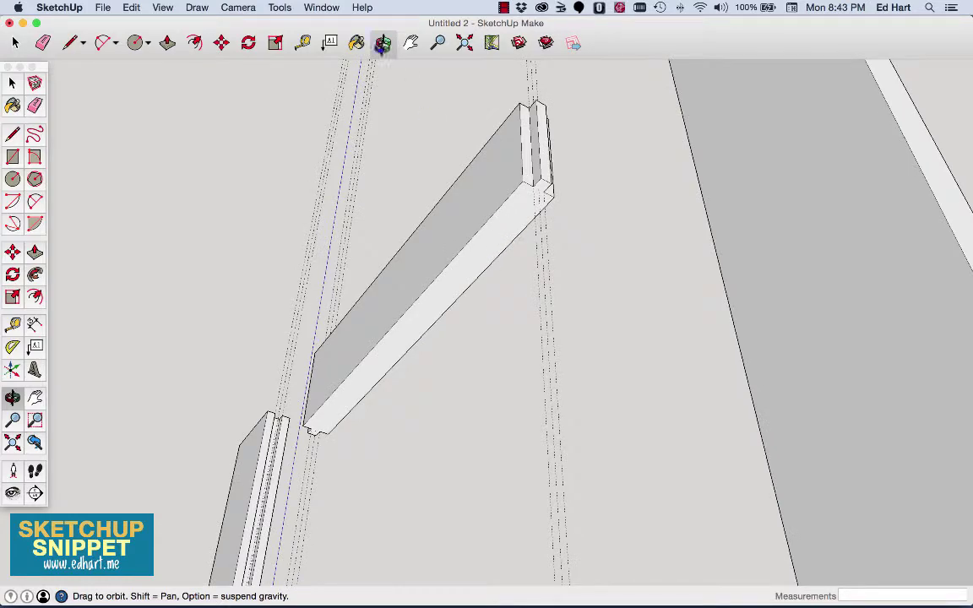
{"action": "mouse_move", "coordinate": [382, 254]}
{"action": "left_mouse_down"}
{"action": "mouse_move", "coordinate": [411, 276]}
{"action": "mouse_move", "coordinate": [430, 217]}
{"action": "mouse_move", "coordinate": [429, 175]}
{"action": "left_mouse_up"}
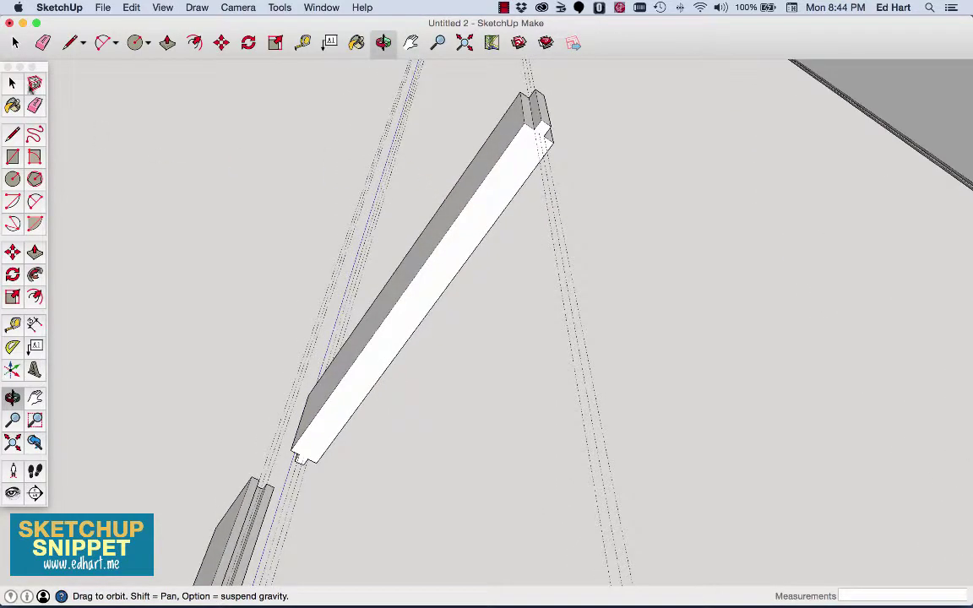
- Place Tape Measure guides near both ends of the rail's long face
{"action": "left_click", "coordinate": [302, 42]}
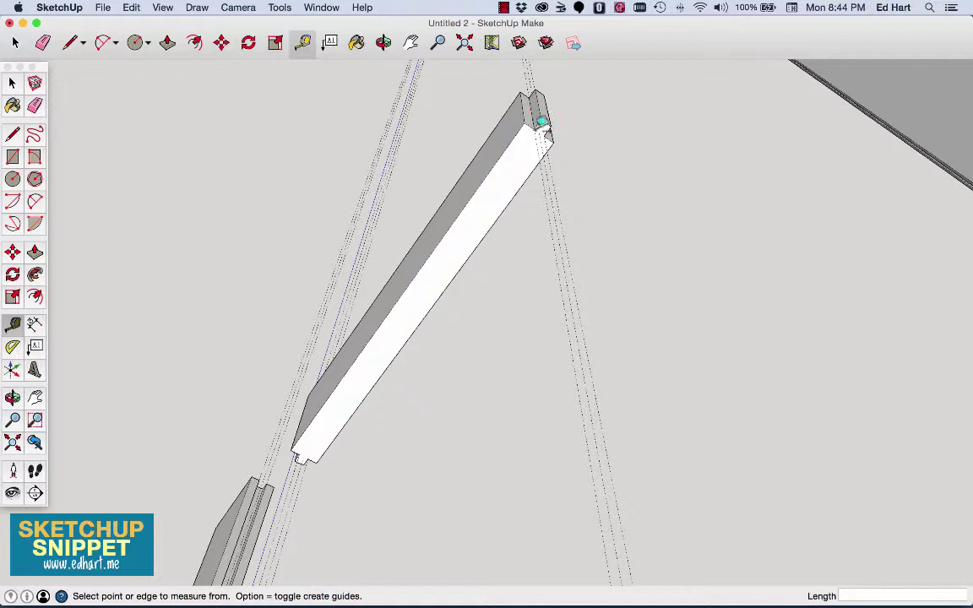
{"action": "left_click", "coordinate": [526, 127]}
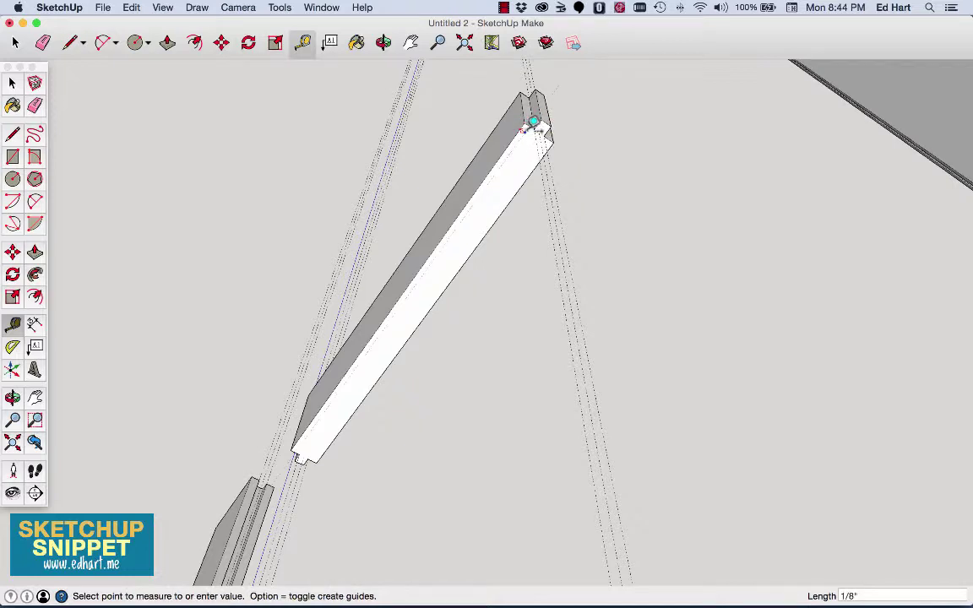
{"action": "left_click", "coordinate": [540, 124]}
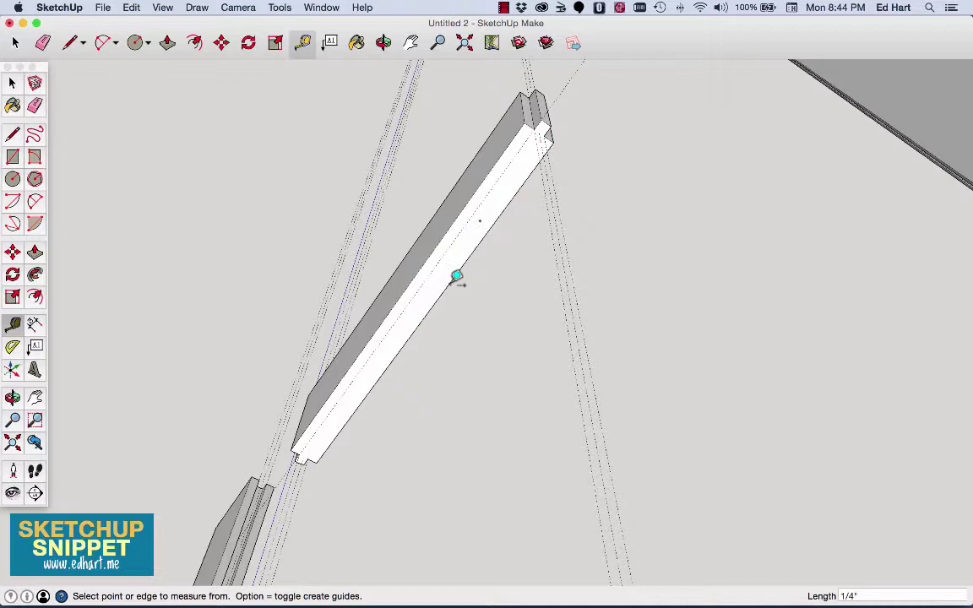
{"action": "left_click", "coordinate": [326, 450]}
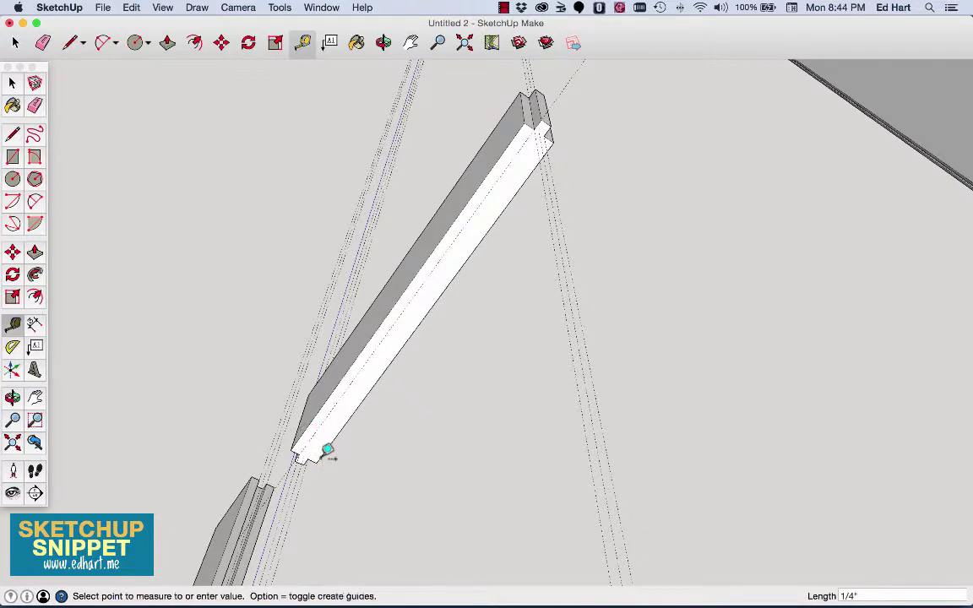
{"action": "left_click", "coordinate": [316, 449]}
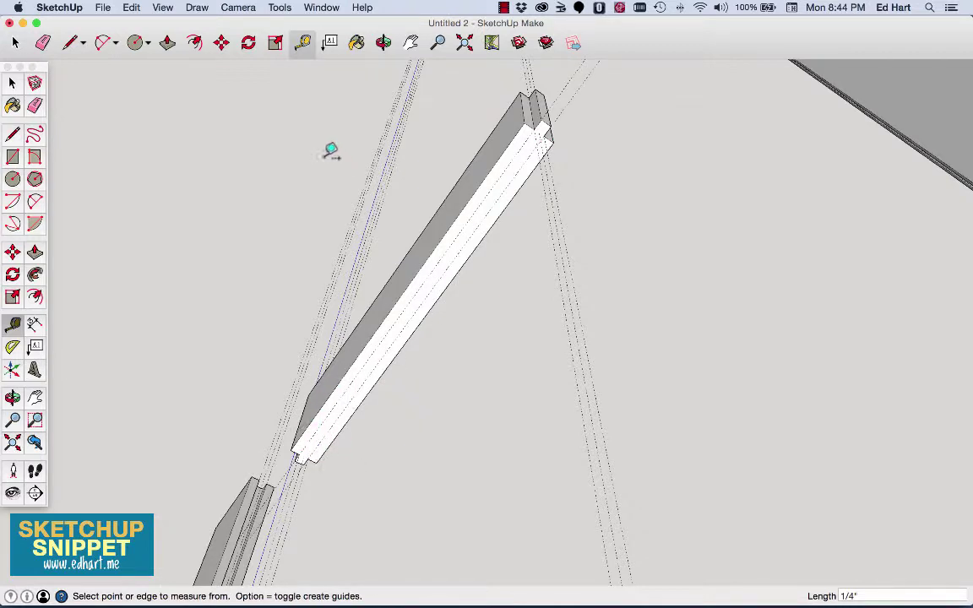
- Draw two lines along the rail's length outlining a narrow strip
{"action": "left_click", "coordinate": [78, 44]}
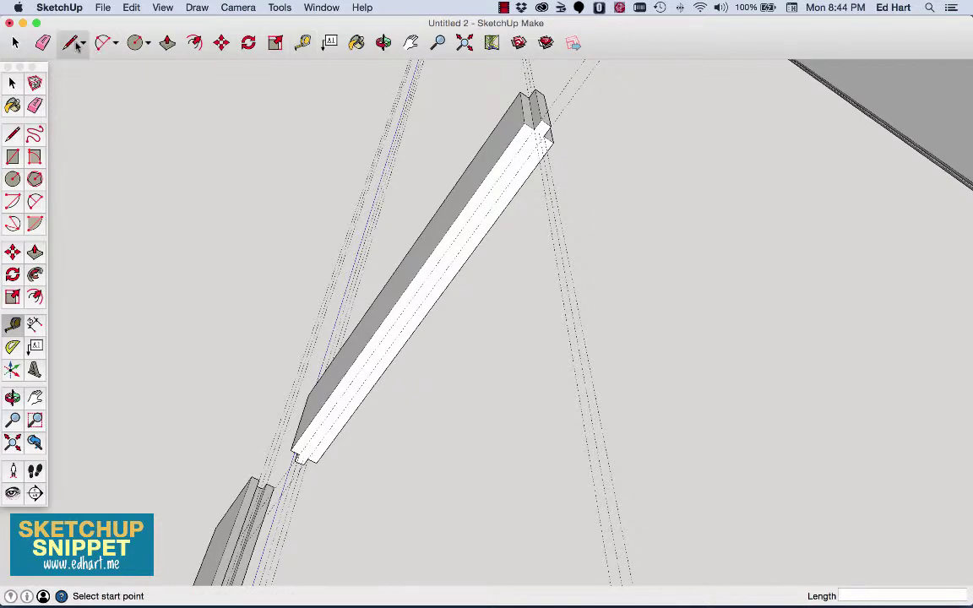
{"action": "left_click", "coordinate": [309, 458]}
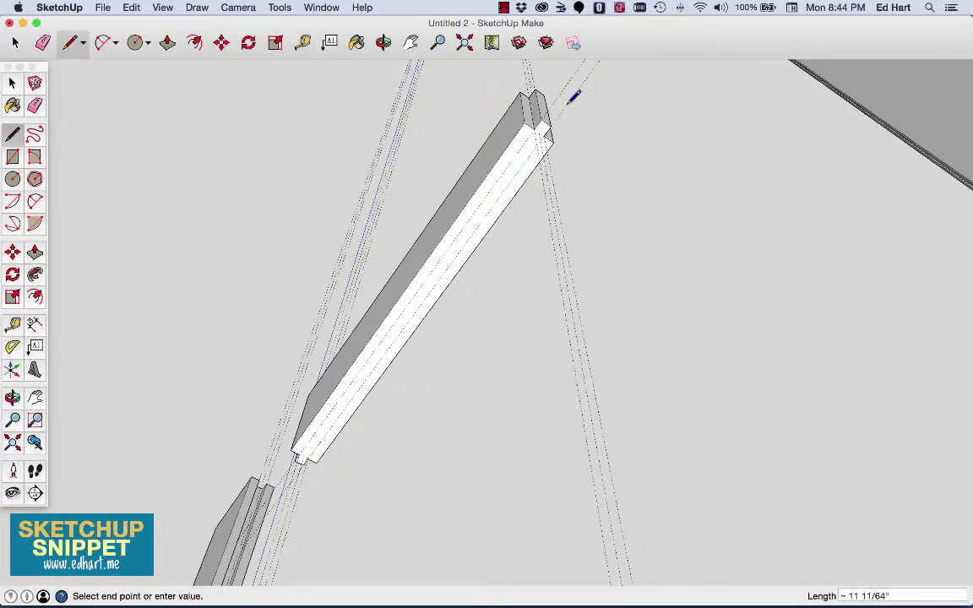
{"action": "left_click", "coordinate": [549, 130]}
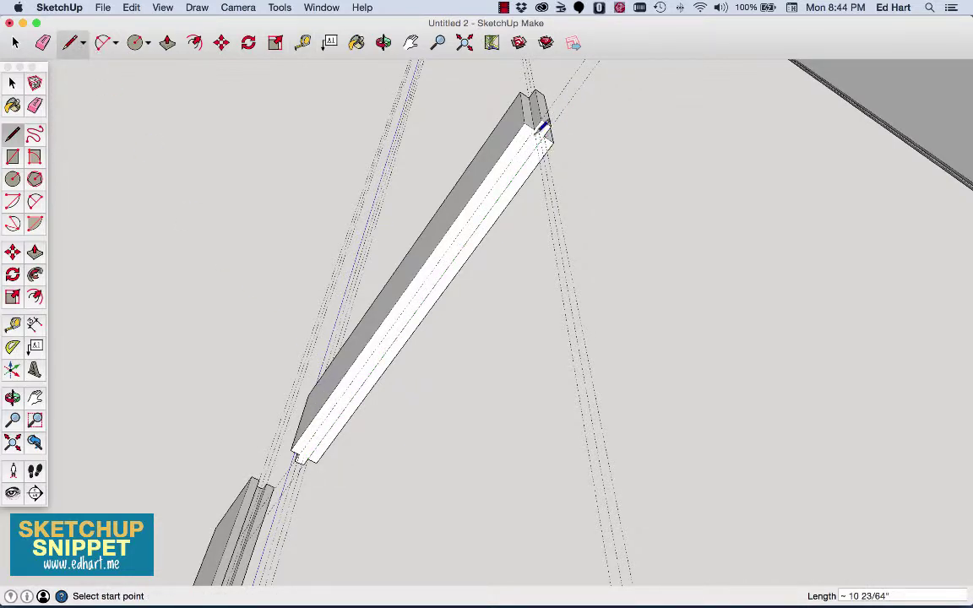
{"action": "left_click", "coordinate": [537, 131]}
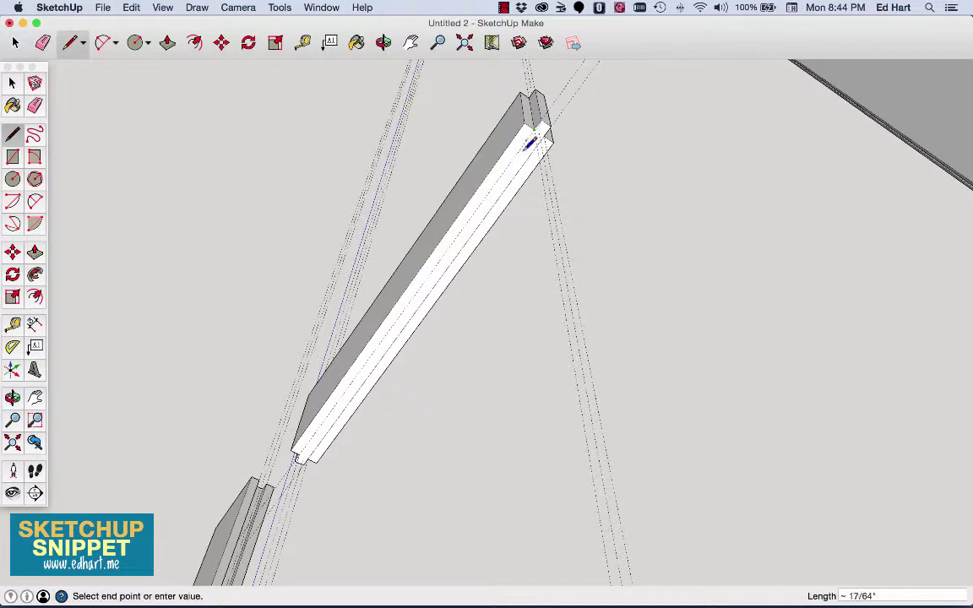
{"action": "left_click", "coordinate": [302, 453]}
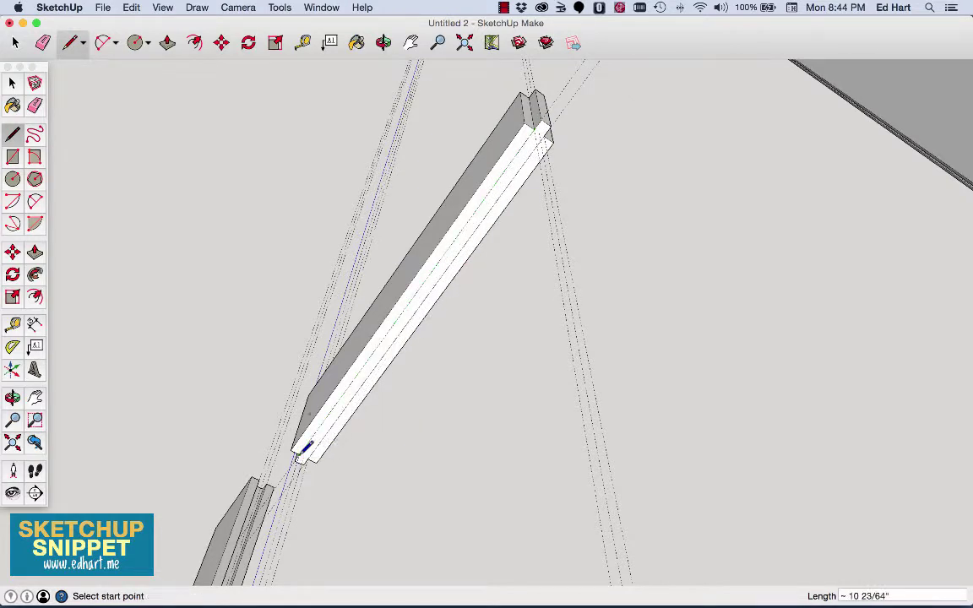
- Push/Pull the strip 1/4 inch to cut a groove along the rail
{"action": "left_click", "coordinate": [168, 42]}
{"action": "left_click", "coordinate": [421, 307]}
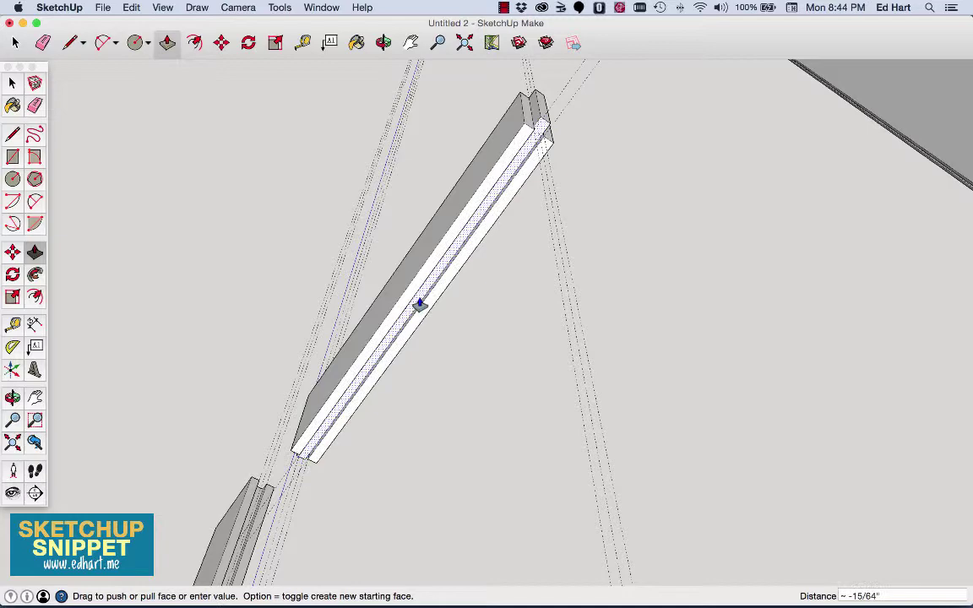
{"action": "type", "text": "1/4"}
{"action": "key", "text": "Return"}
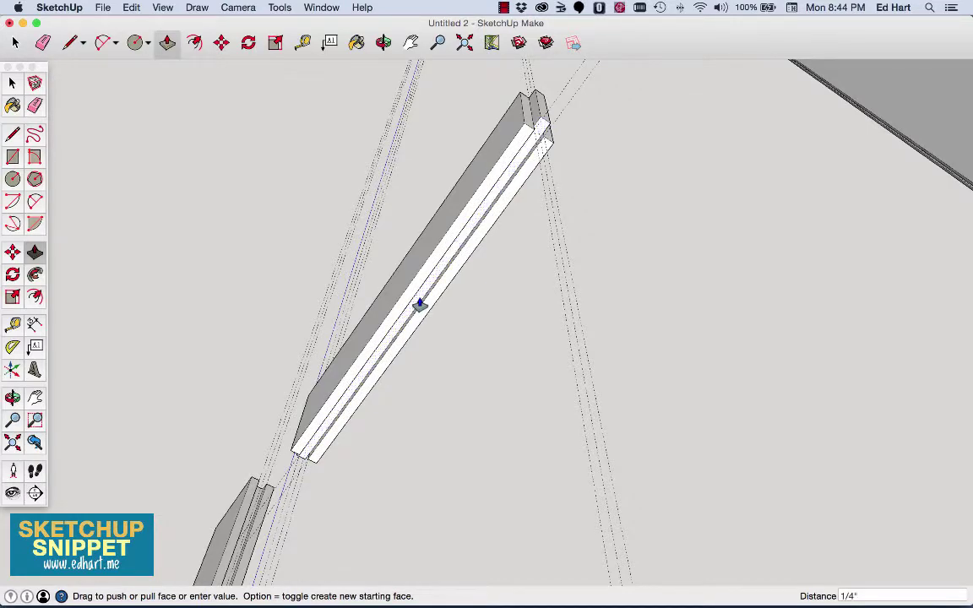
{"action": "left_click", "coordinate": [15, 42]}
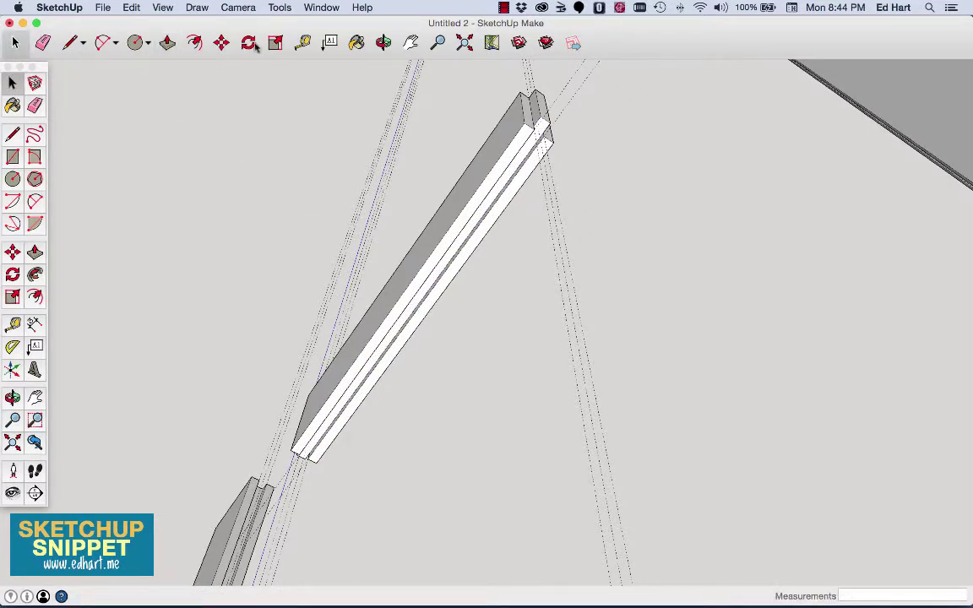
{"action": "left_click", "coordinate": [382, 44]}
{"action": "left_click_drag", "start_coordinate": [389, 182], "coordinate": [669, 404]}
{"action": "left_click_drag", "start_coordinate": [588, 404], "coordinate": [473, 454]}
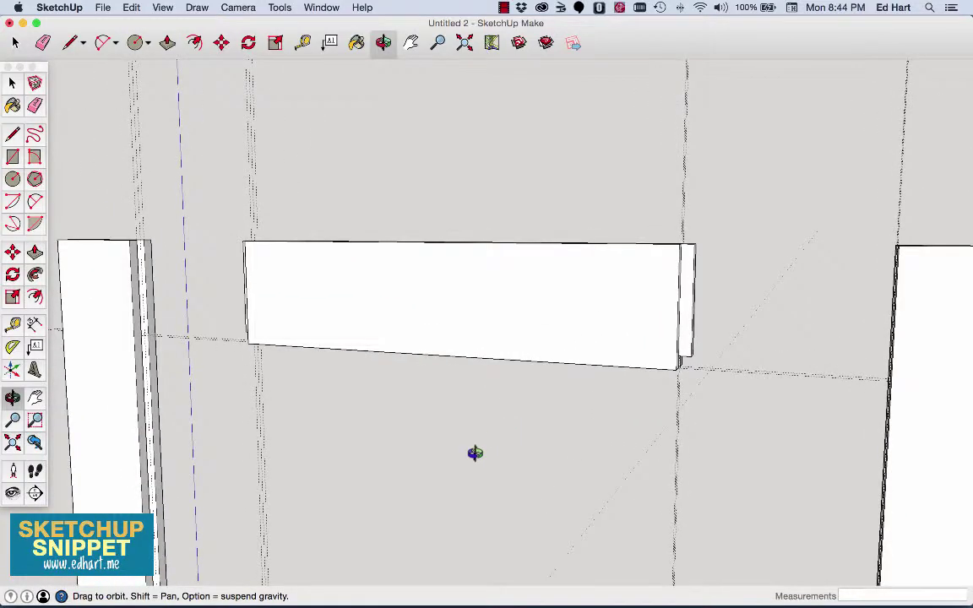
{"action": "left_click", "coordinate": [464, 44]}
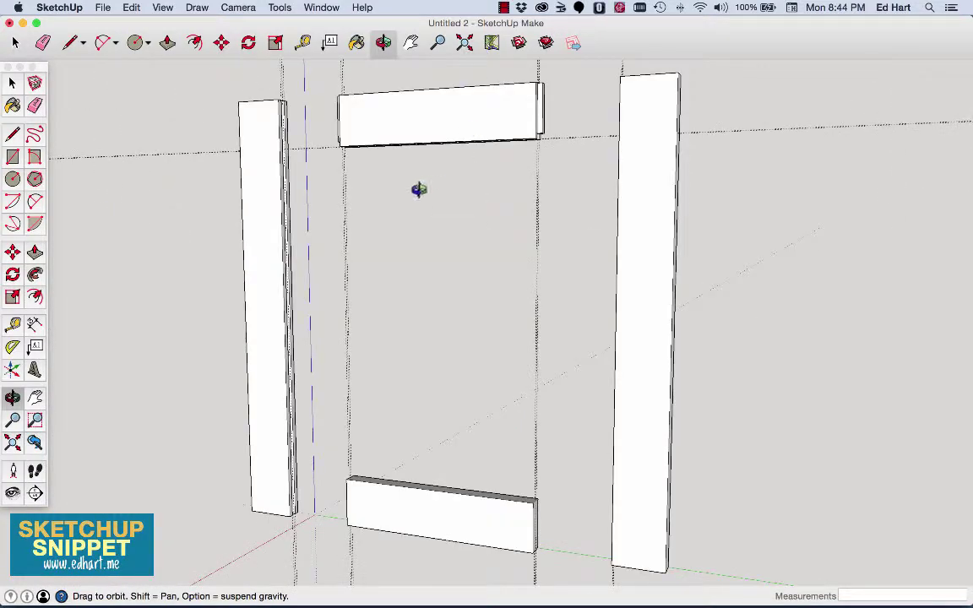
{"action": "left_click_drag", "start_coordinate": [182, 96], "coordinate": [323, 408]}
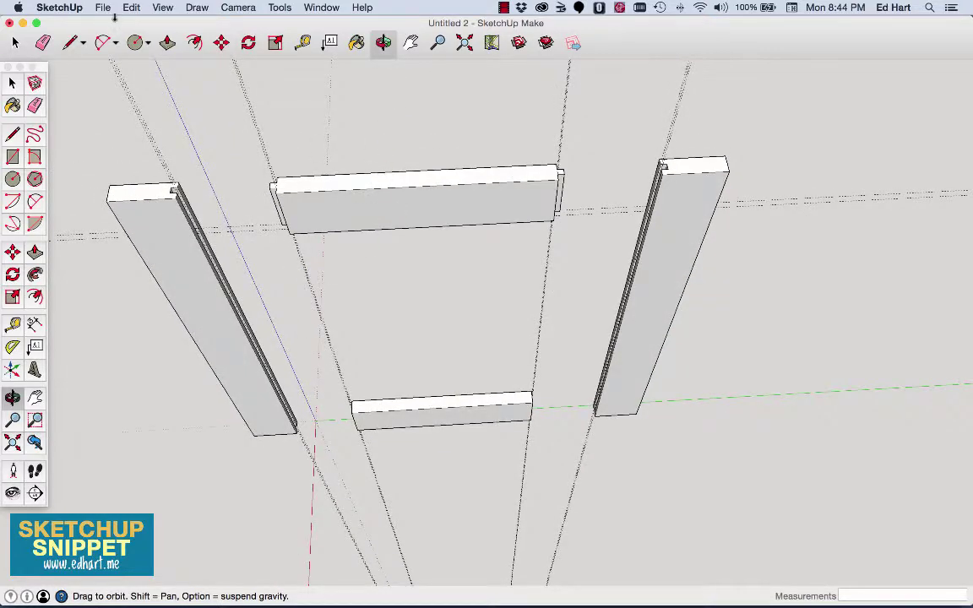
- Select all of the upper rail's geometry and make it a group
{"action": "key", "text": "space"}
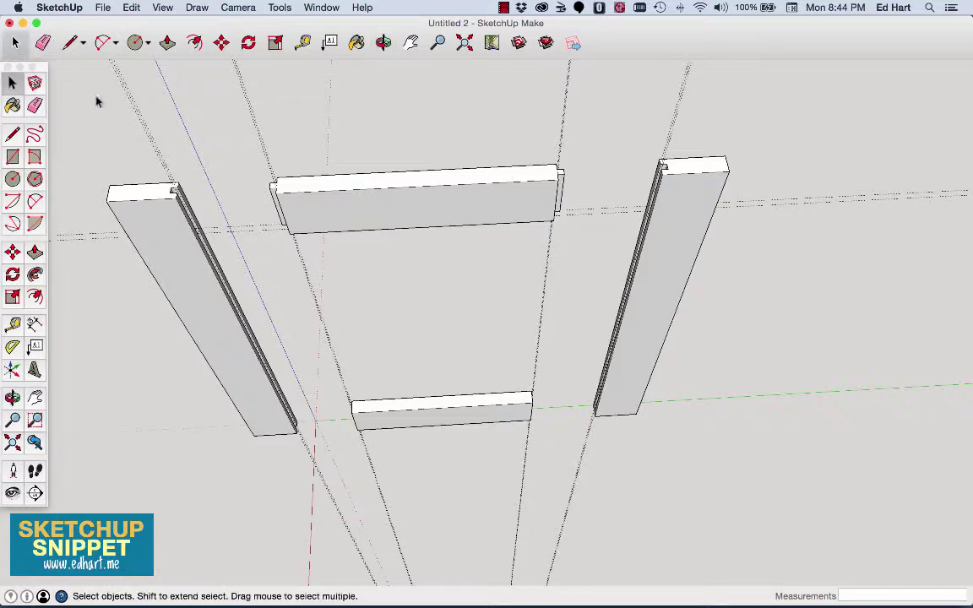
{"action": "triple_click", "coordinate": [372, 205]}
{"action": "right_click", "coordinate": [373, 203]}
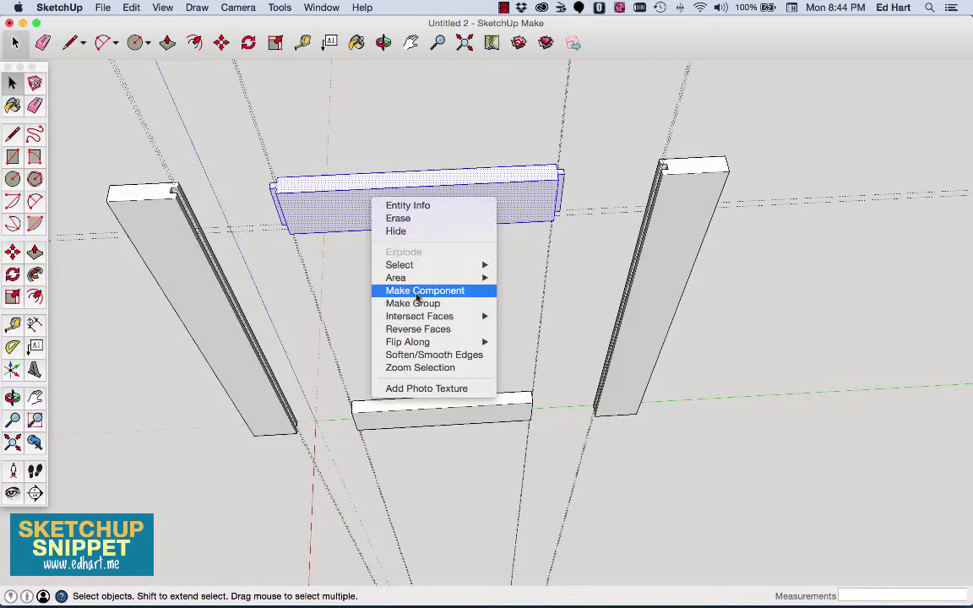
{"action": "left_click", "coordinate": [414, 303]}
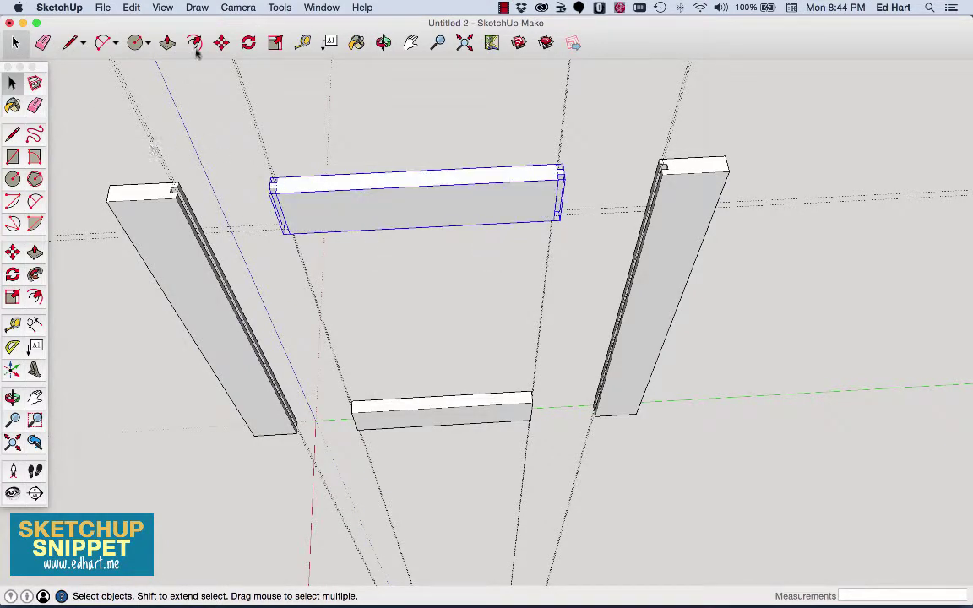
- Move the left stile by its top corner against the top rail's end
{"action": "left_click", "coordinate": [221, 42]}
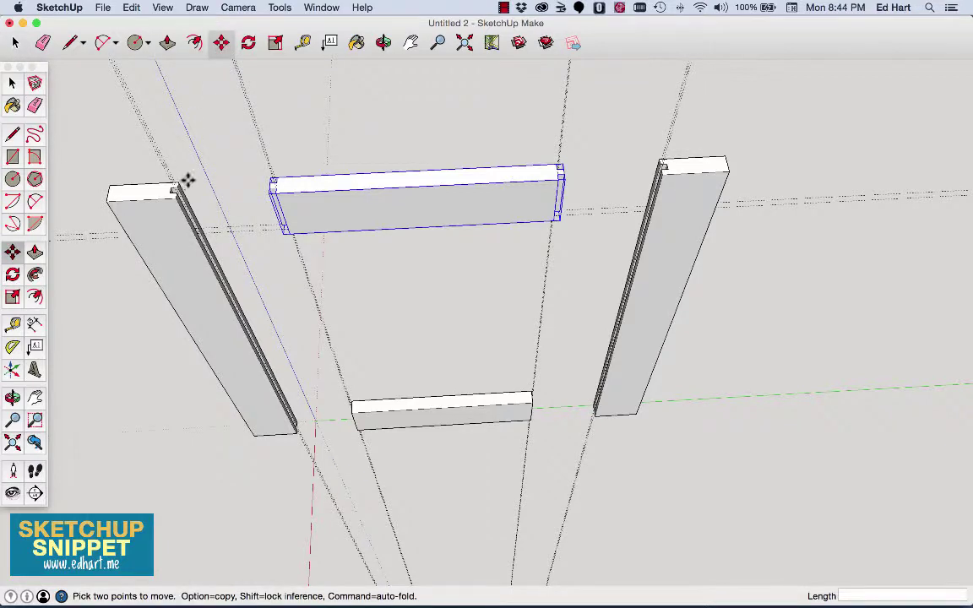
{"action": "key", "text": "Escape"}
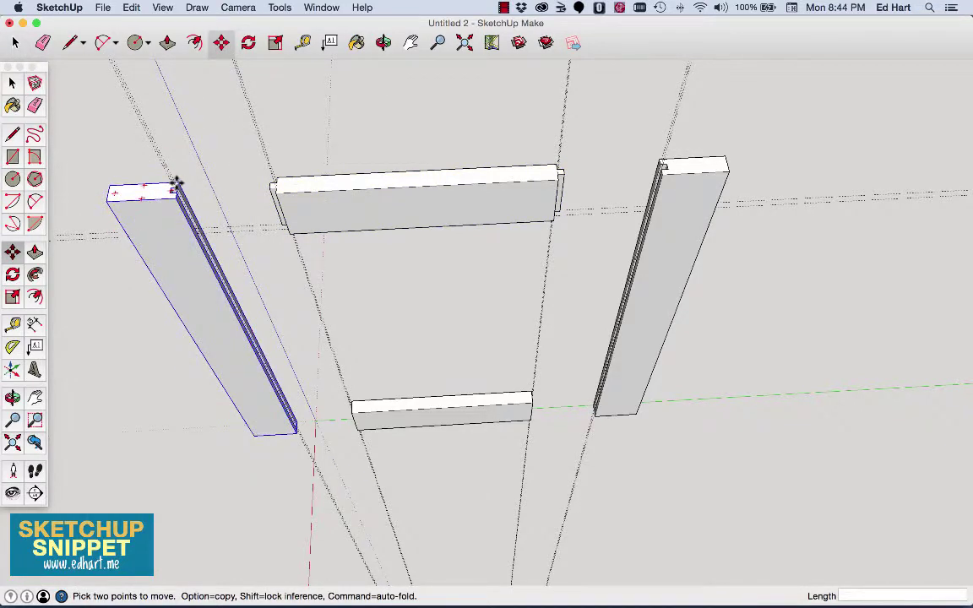
{"action": "scroll", "coordinate": [132, 170], "scroll_direction": "up", "scroll_amount": 2}
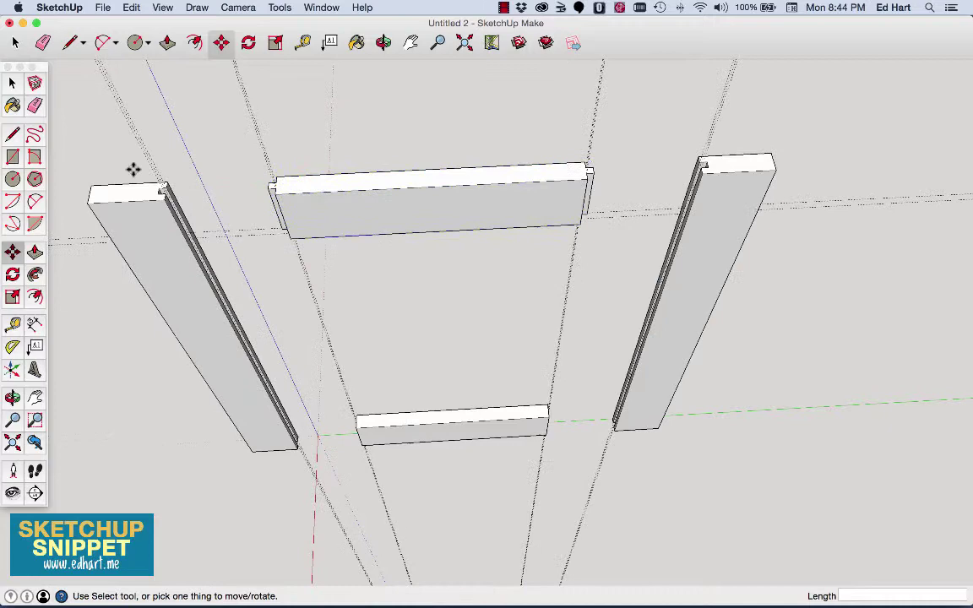
{"action": "scroll", "coordinate": [132, 170], "scroll_direction": "up", "scroll_amount": 3}
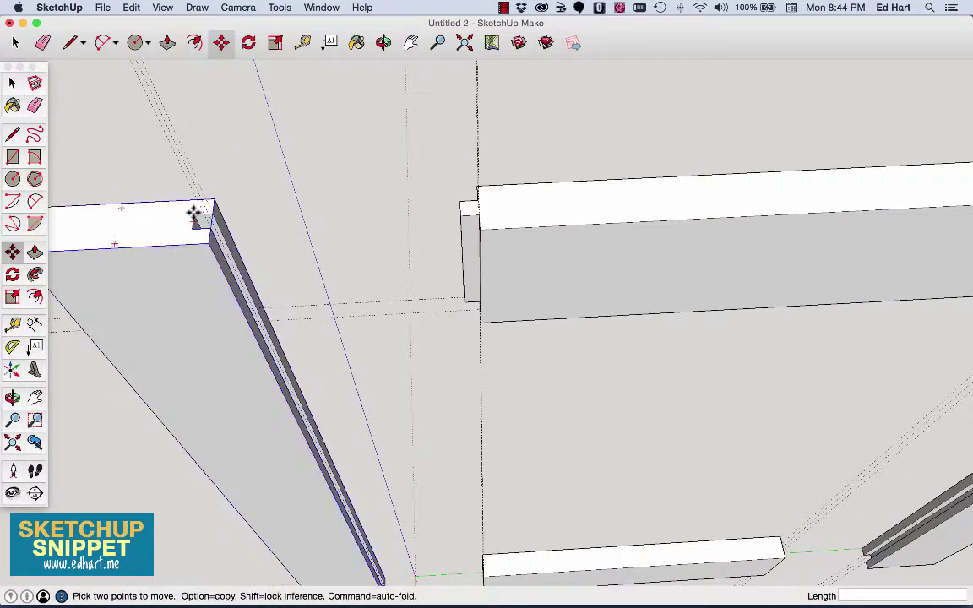
{"action": "left_click", "coordinate": [193, 213]}
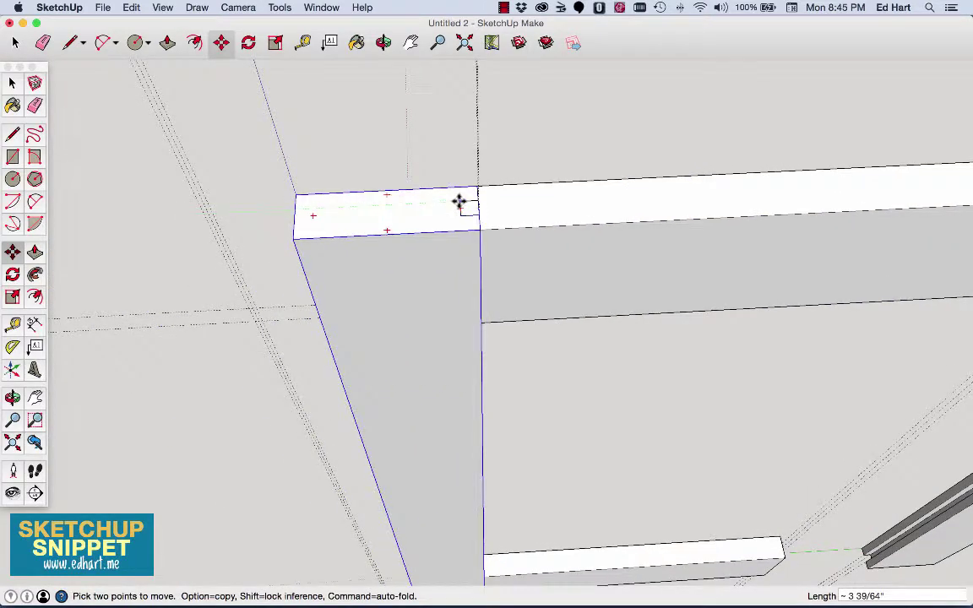
{"action": "left_click", "coordinate": [460, 201]}
- Move the right stile against the top rail's other end
{"action": "scroll", "coordinate": [506, 154], "scroll_direction": "down", "scroll_amount": 4}
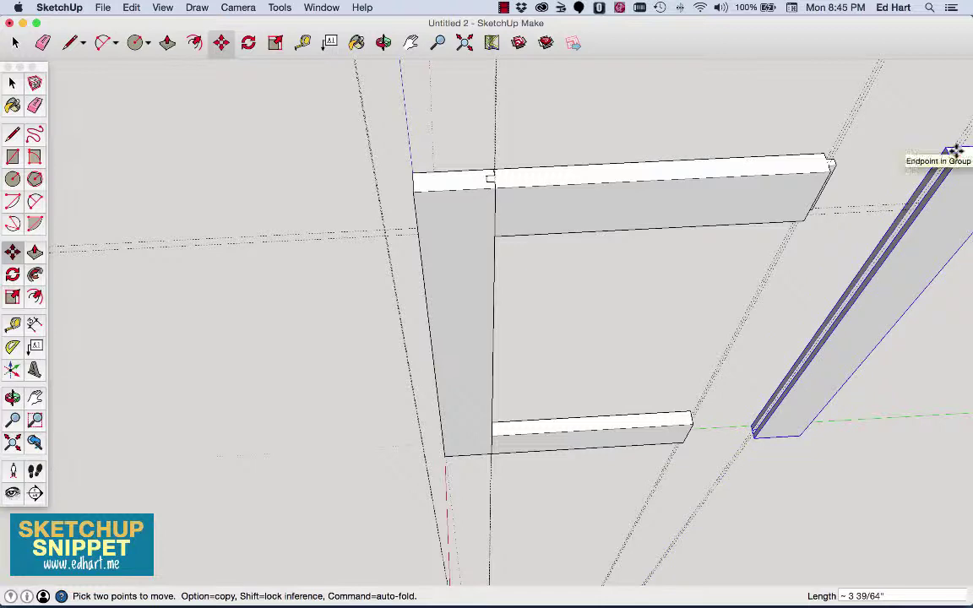
{"action": "left_click", "coordinate": [957, 152]}
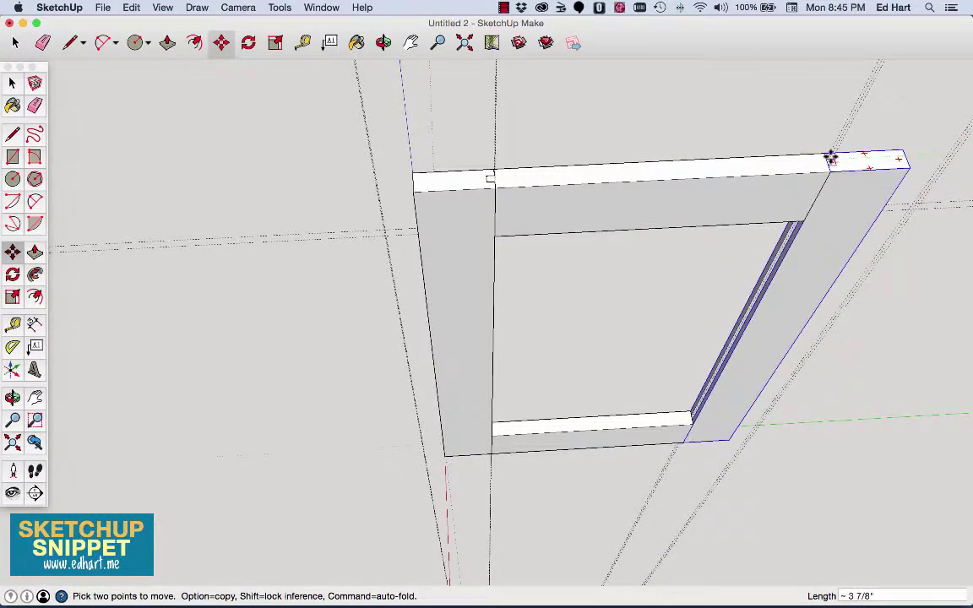
{"action": "left_click", "coordinate": [829, 157]}
{"action": "middle_click_drag", "start_coordinate": [785, 191], "coordinate": [851, 152]}
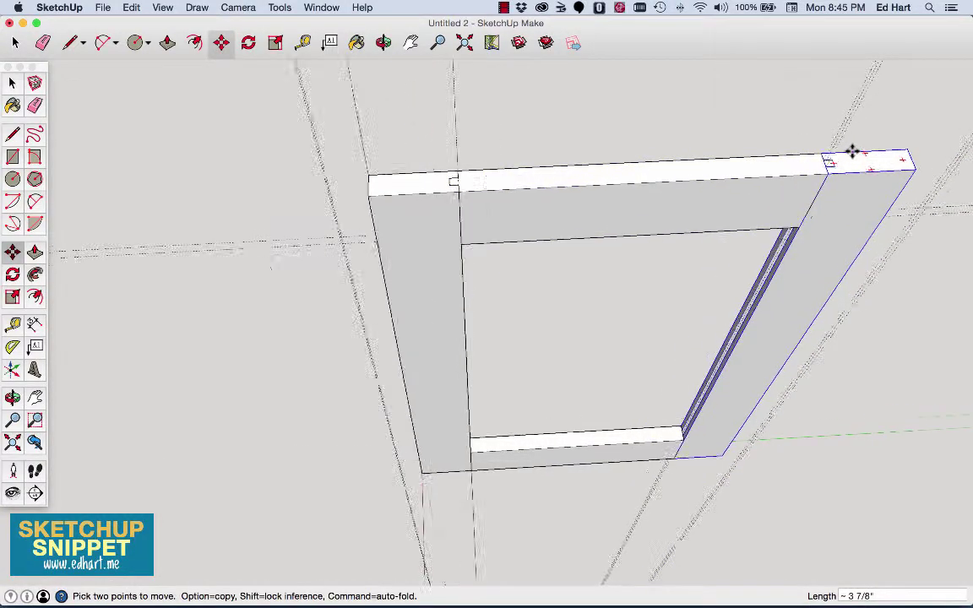
{"action": "scroll", "coordinate": [851, 152], "scroll_direction": "up", "scroll_amount": 5}
{"action": "left_click", "coordinate": [855, 150]}
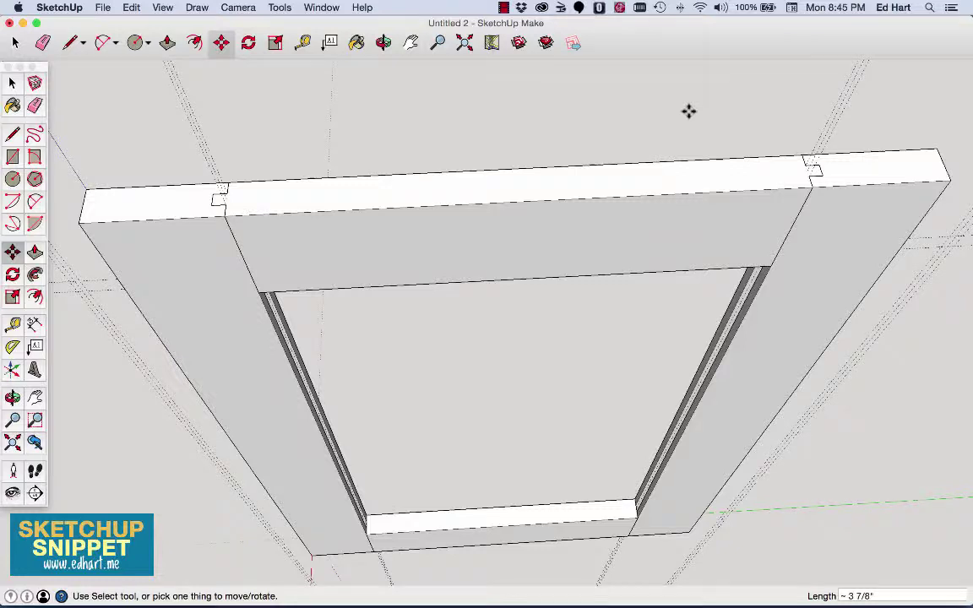
- Switch to the Harbor View Desk model, select the door frame group, and fit the whole desk in view
{"action": "key", "text": "super+grave"}
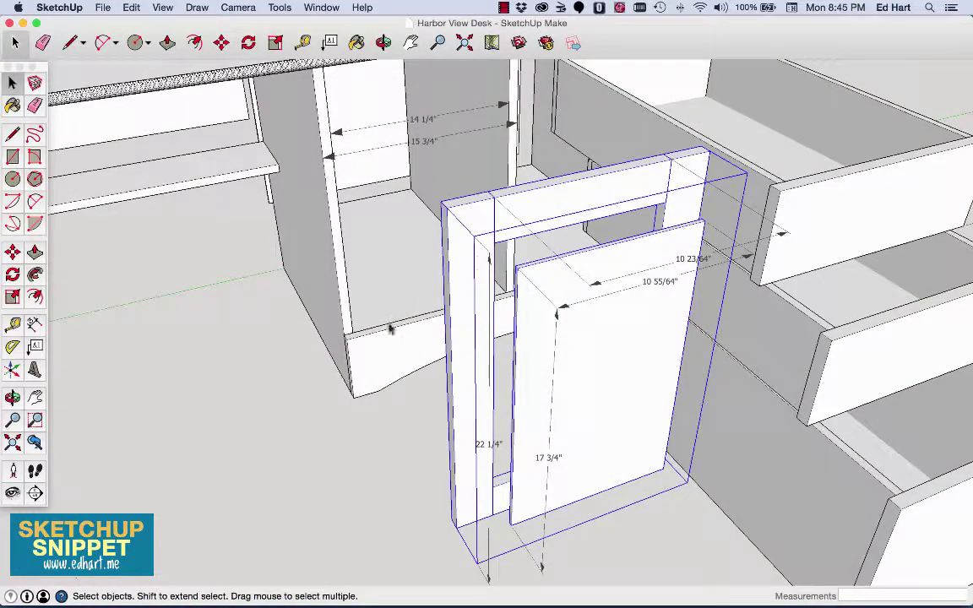
{"action": "left_click", "coordinate": [385, 358]}
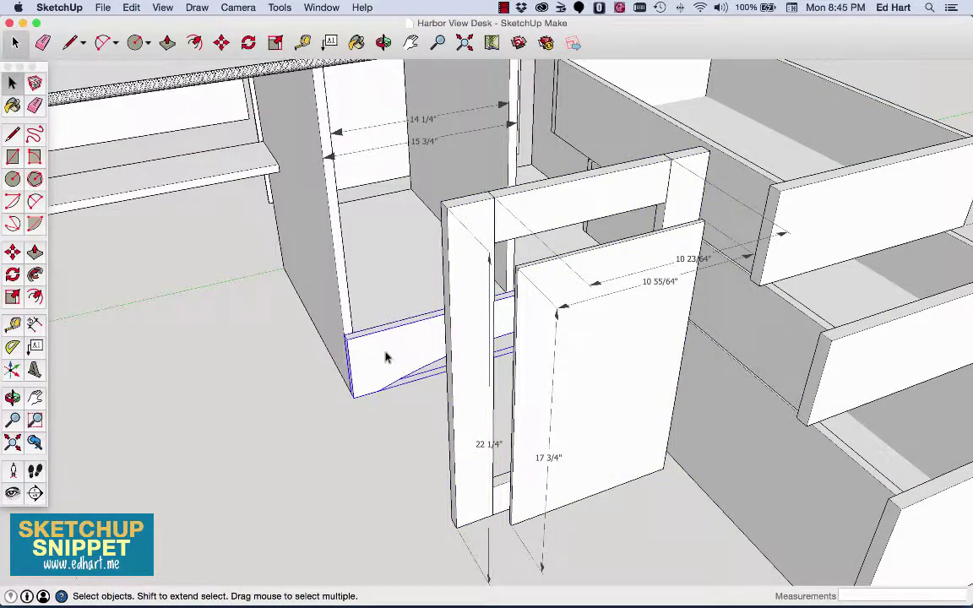
{"action": "left_click", "coordinate": [479, 317]}
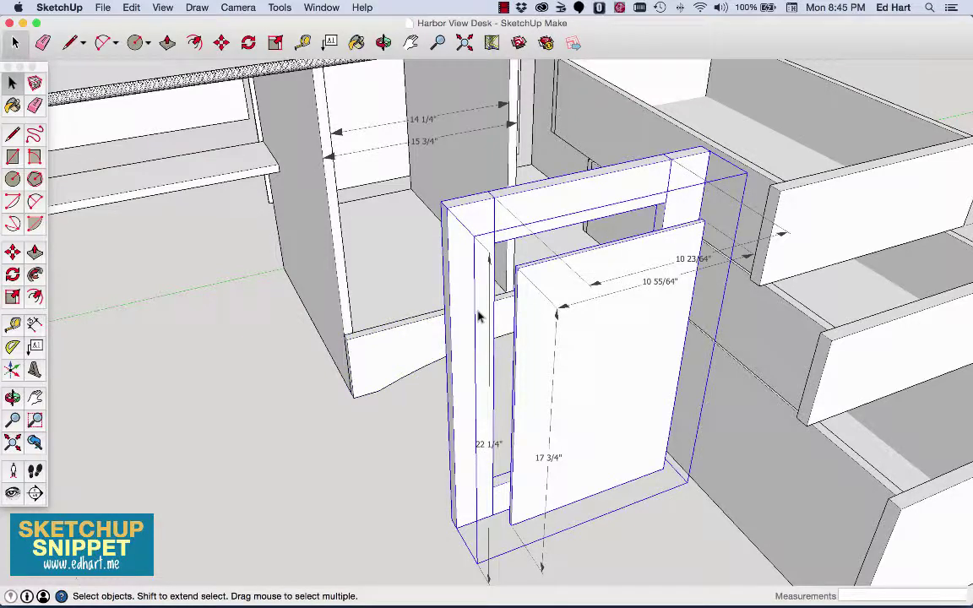
{"action": "left_click", "coordinate": [464, 43]}
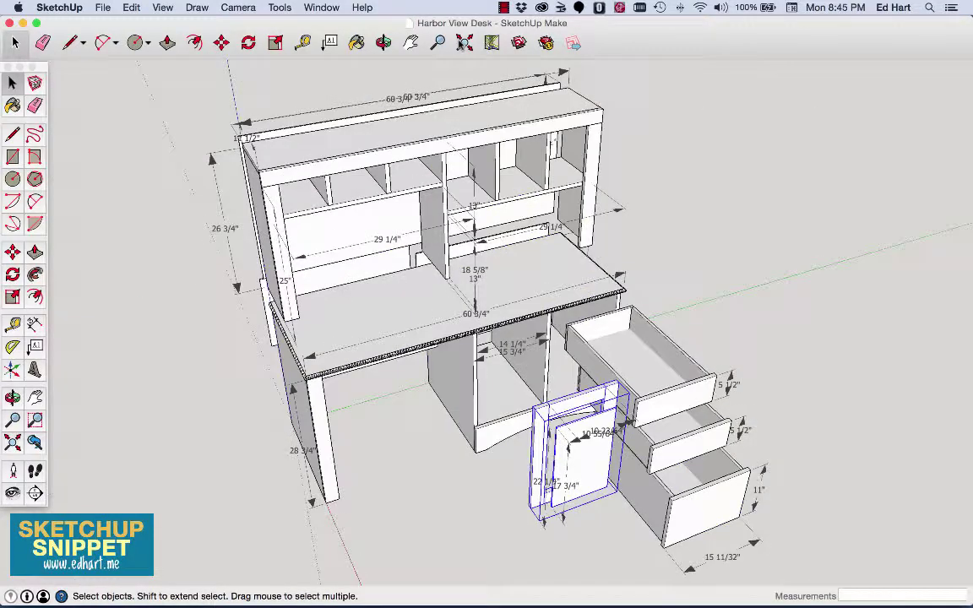